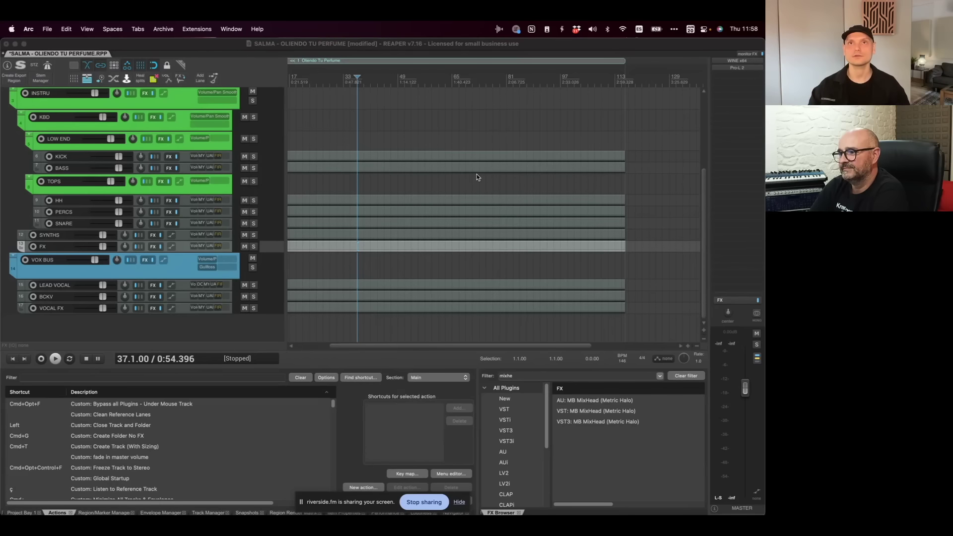
- Select the LOW END folder track and place the edit cursor at bar 55
{"action": "left_click", "coordinate": [365, 142]}
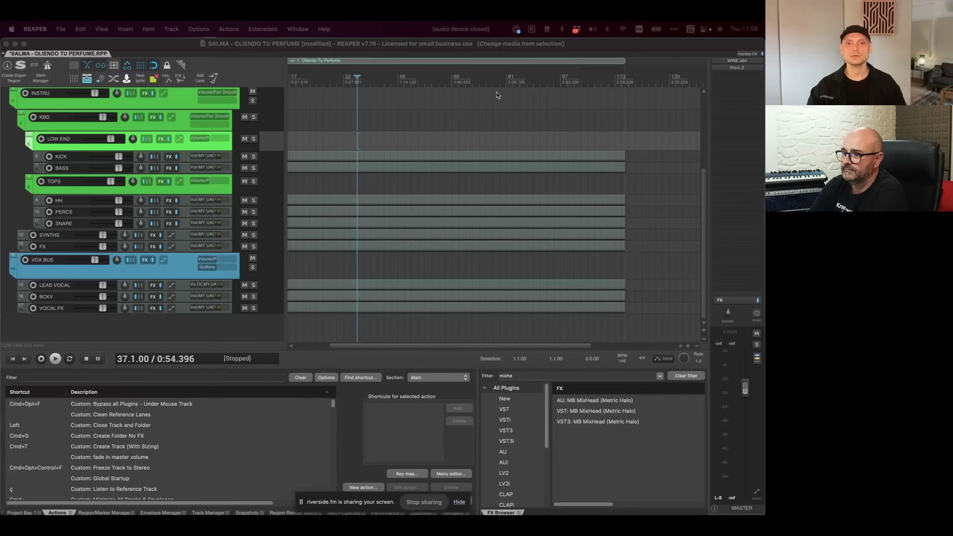
{"action": "left_click", "coordinate": [359, 141]}
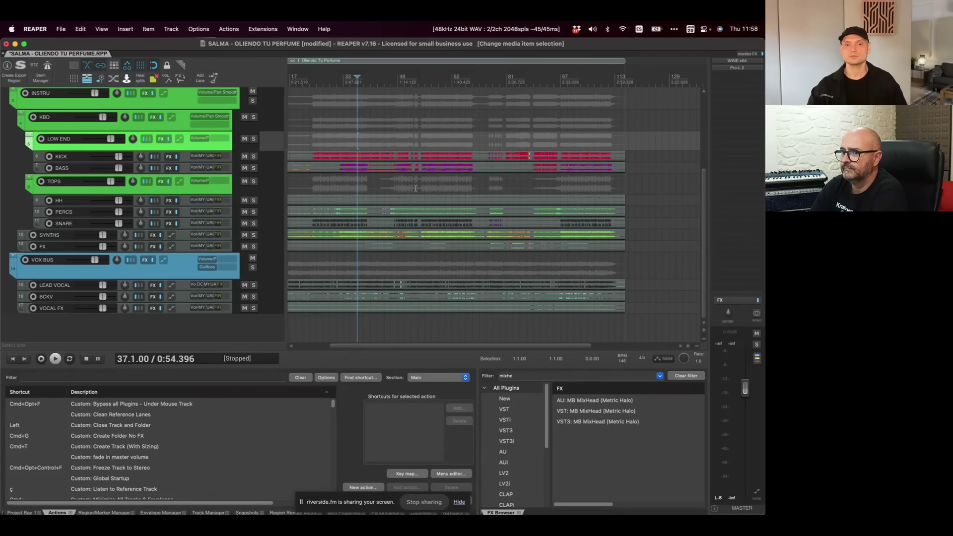
{"action": "left_click", "coordinate": [419, 139]}
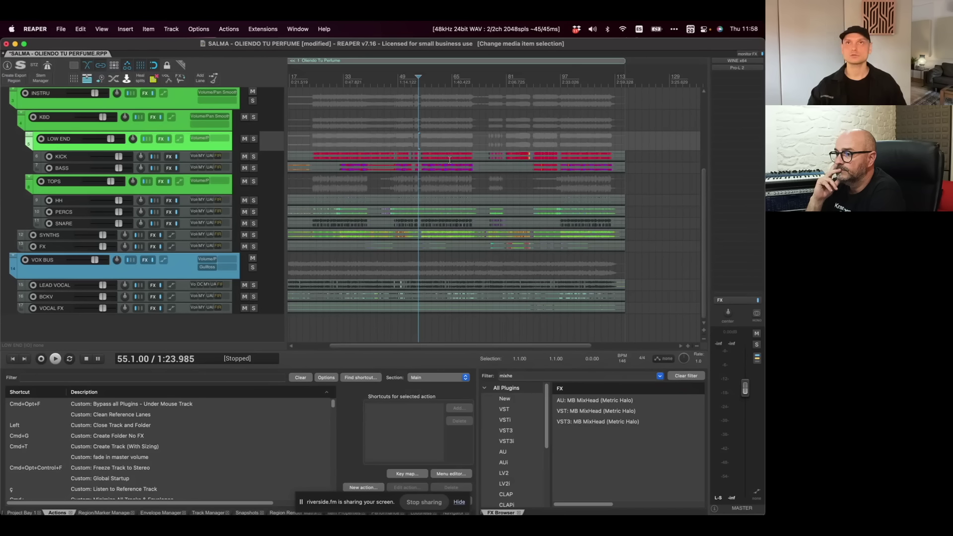
{"action": "mouse_move", "coordinate": [448, 167]}
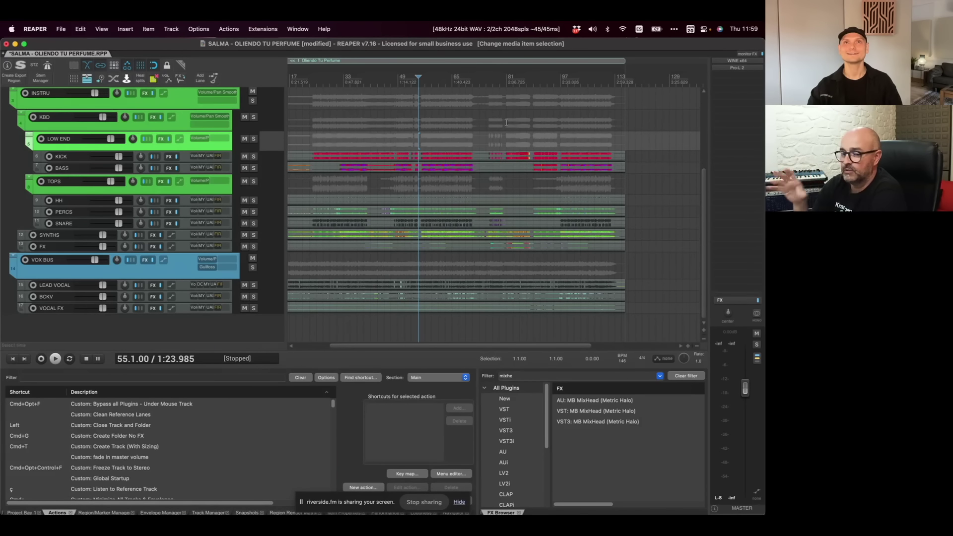
{"action": "key", "text": "super+Tab"}
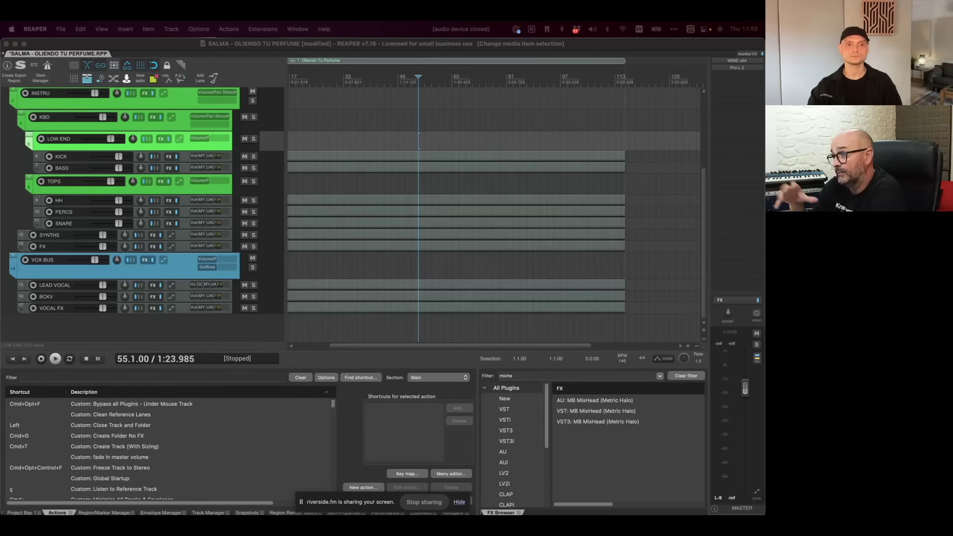
{"action": "key", "text": "super+Tab"}
{"action": "scroll", "coordinate": [482, 289], "scroll_direction": "up", "scroll_amount": 5}
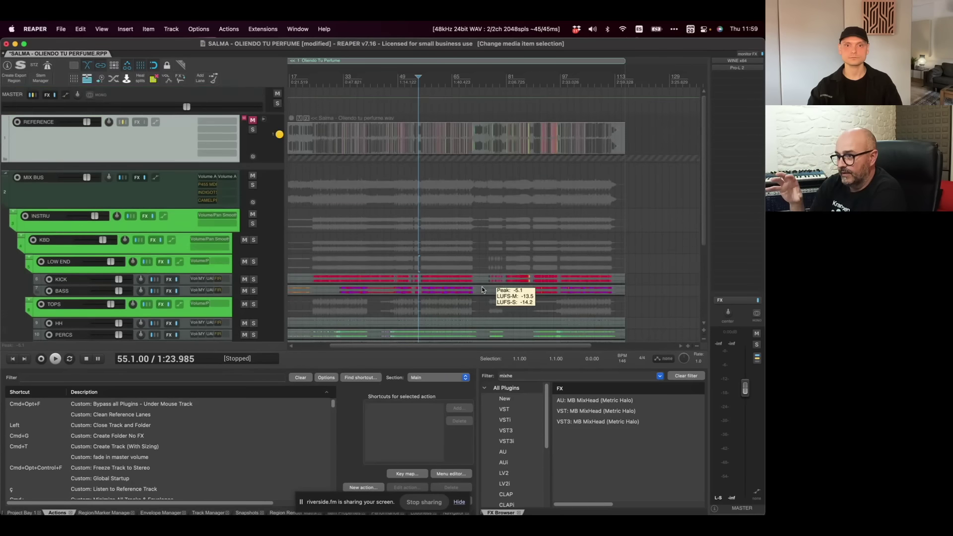
{"action": "scroll", "coordinate": [482, 290], "scroll_direction": "down", "scroll_amount": 5}
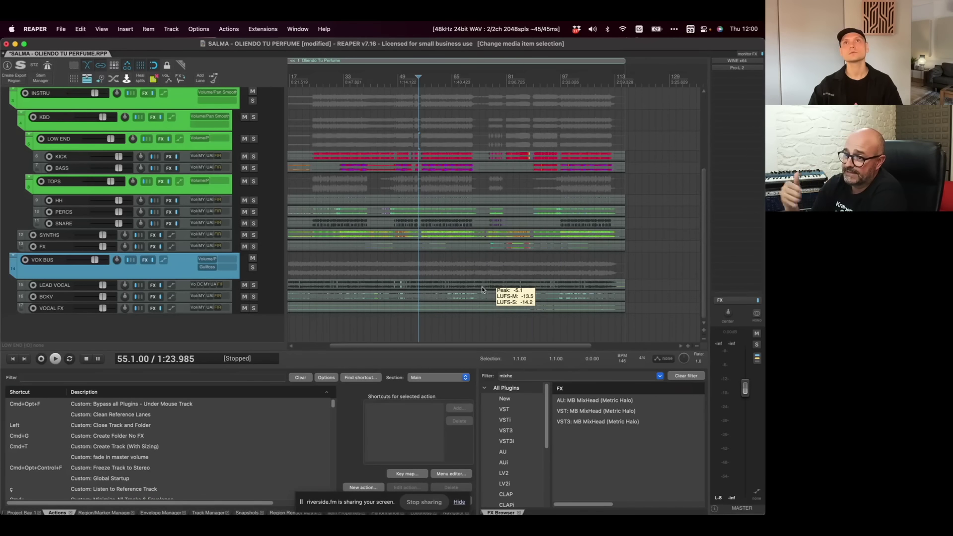
{"action": "scroll", "coordinate": [483, 289], "scroll_direction": "up", "scroll_amount": 2}
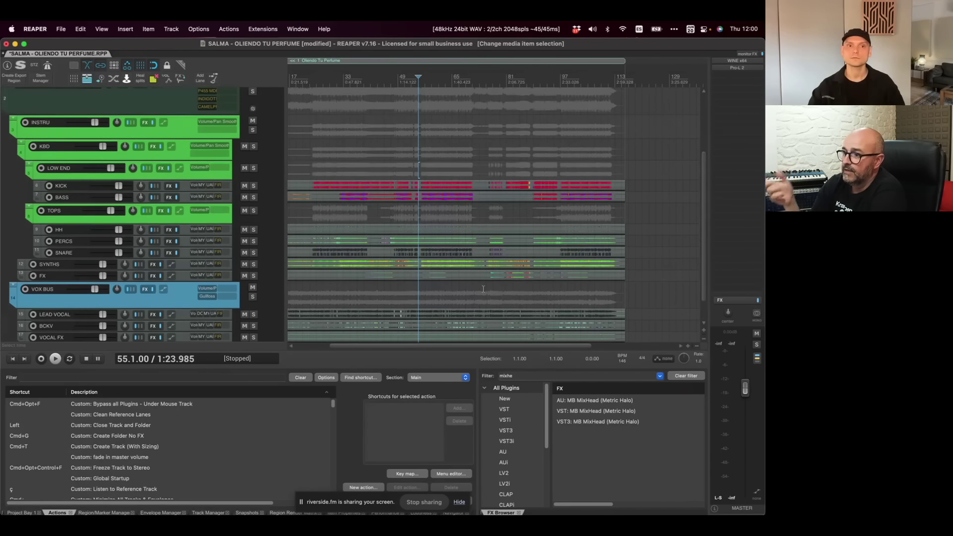
{"action": "scroll", "coordinate": [483, 289], "scroll_direction": "down", "scroll_amount": 2}
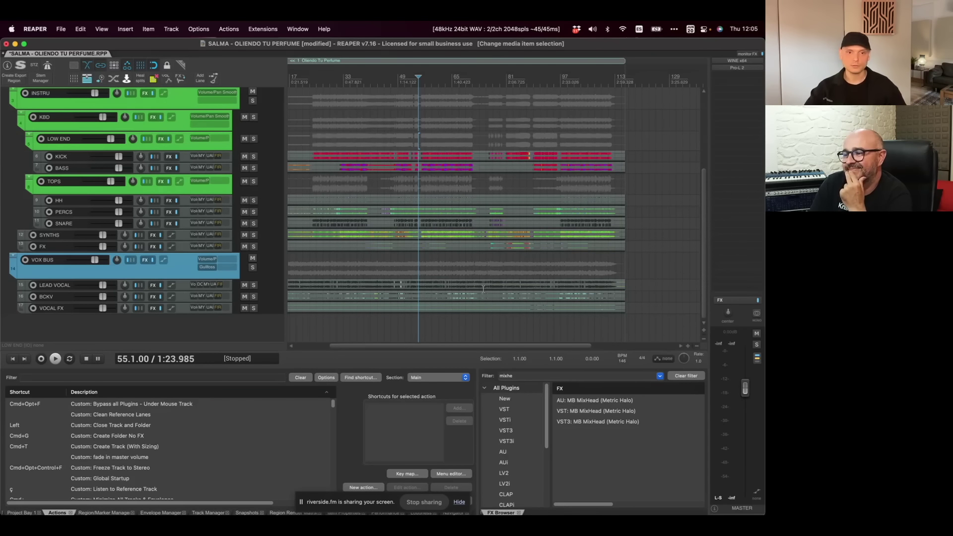
{"action": "scroll", "coordinate": [548, 280], "scroll_direction": "up", "scroll_amount": 2}
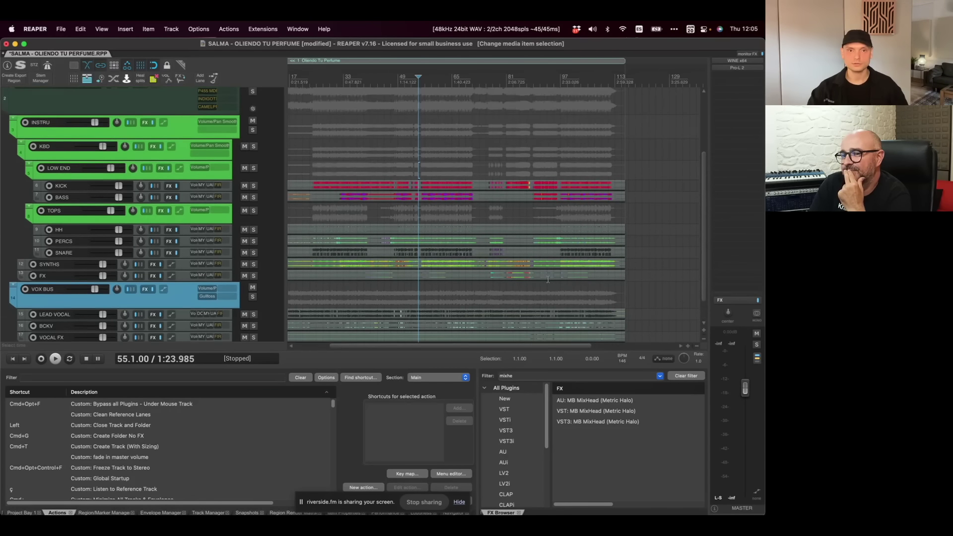
{"action": "scroll", "coordinate": [548, 280], "scroll_direction": "down", "scroll_amount": 2}
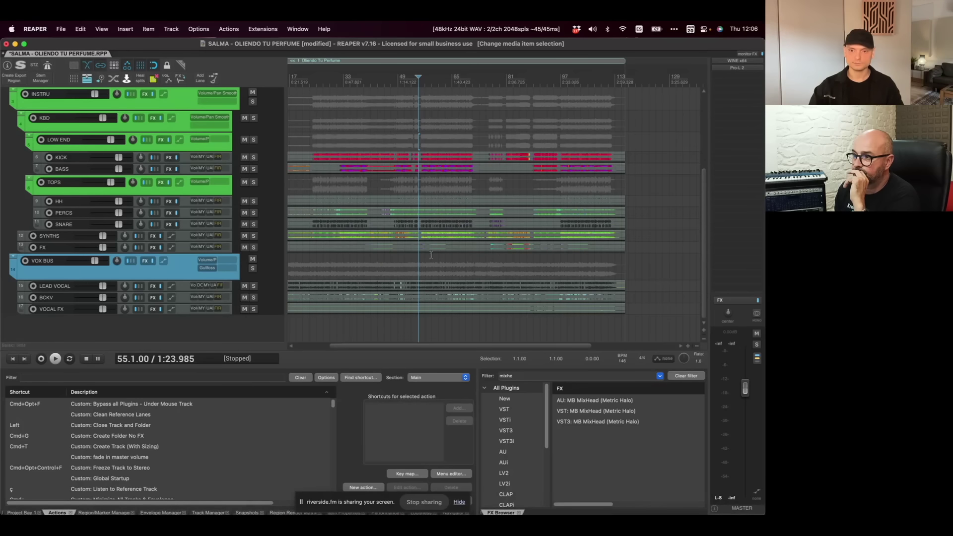
{"action": "mouse_move", "coordinate": [463, 236]}
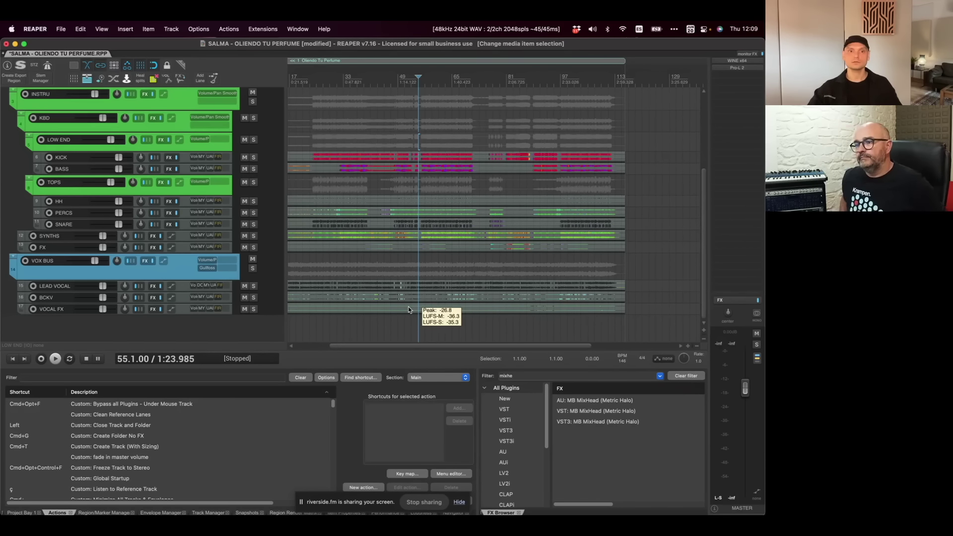
- Try adding empty lanes to the REFERENCE track and cleaning them away, and leave the track with four lanes
{"action": "scroll", "coordinate": [219, 145], "scroll_direction": "up", "scroll_amount": 5}
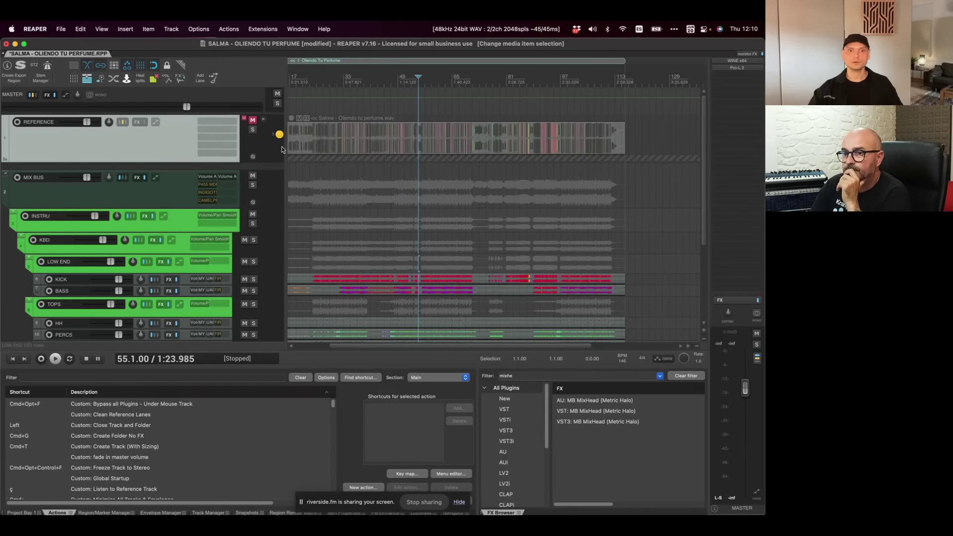
{"action": "left_click", "coordinate": [197, 85]}
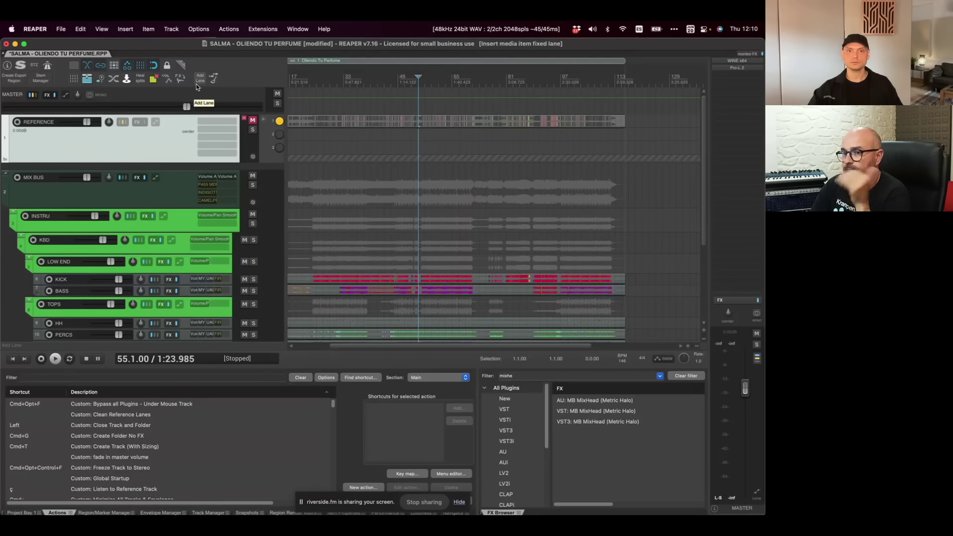
{"action": "left_click", "coordinate": [197, 87]}
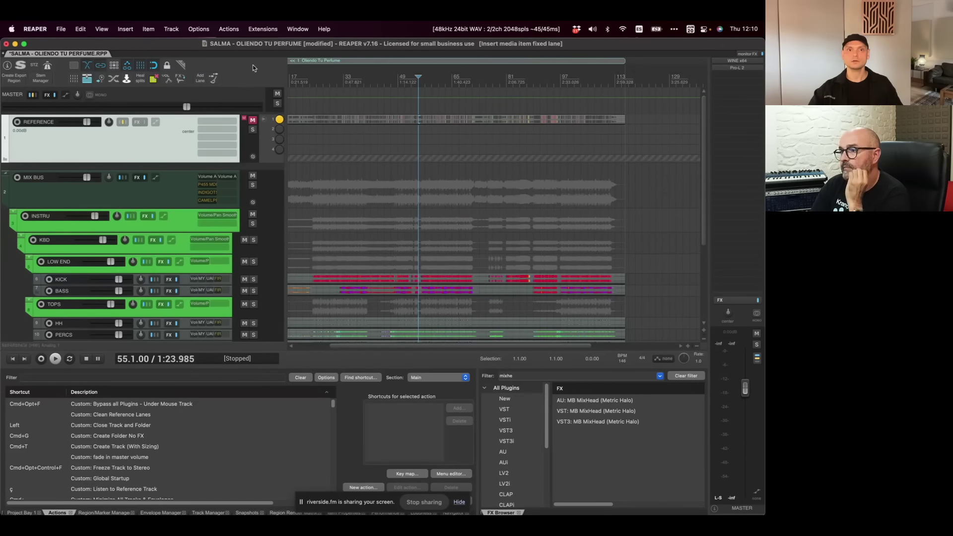
{"action": "left_click", "coordinate": [214, 78]}
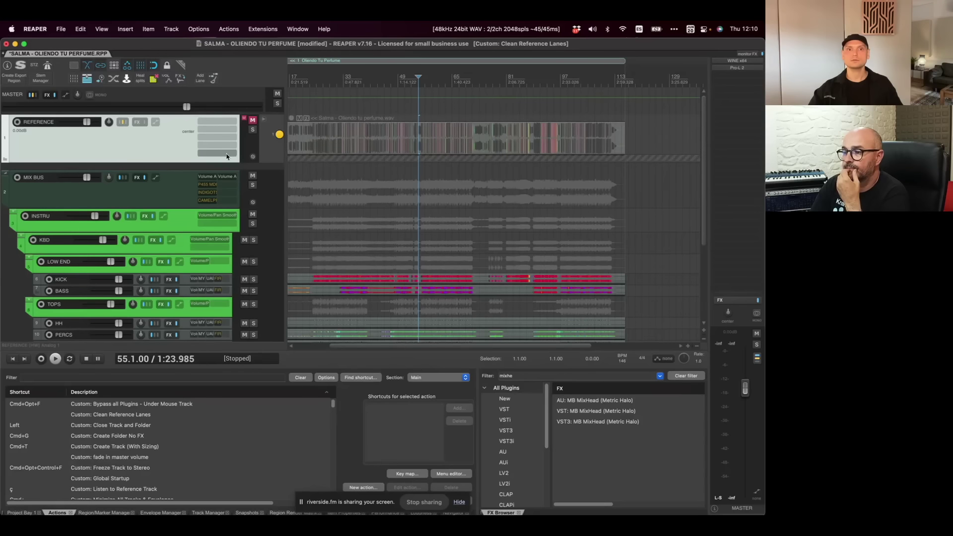
{"action": "left_click", "coordinate": [198, 84]}
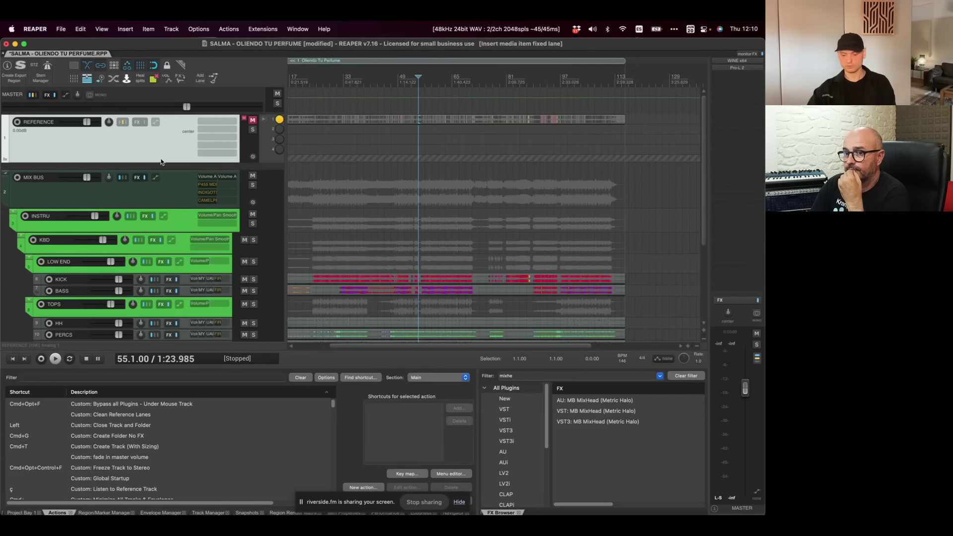
- Toggle the Listen to Reference Track action on and off repeatedly to compare the reference with the mix
{"action": "key", "text": "ccedilla"}
{"action": "key", "text": "ccedilla"}
{"action": "key", "text": "ccedilla"}
{"action": "key", "text": "ccedilla"}
{"action": "key", "text": "ccedilla"}
{"action": "key", "text": "ccedilla"}
{"action": "key", "text": "ccedilla"}
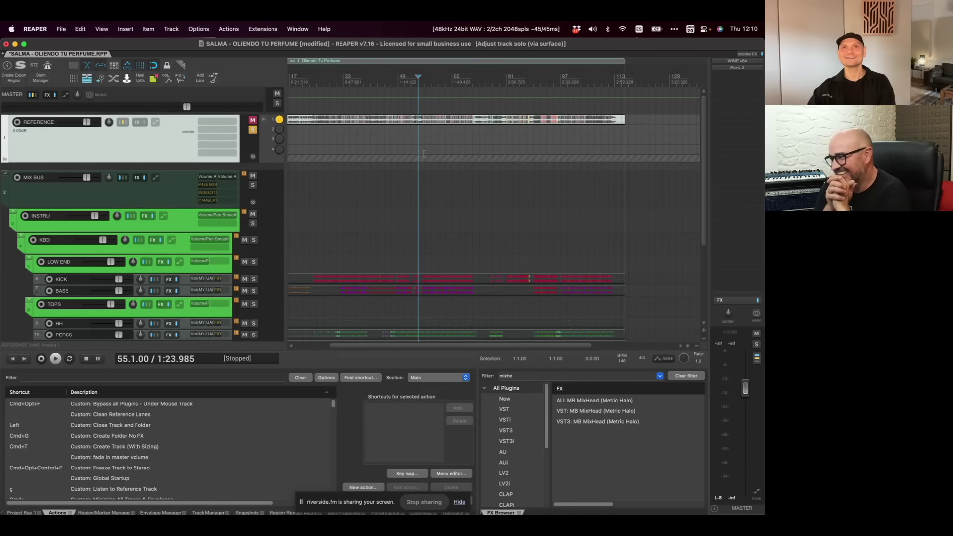
{"action": "key", "text": "ccedilla"}
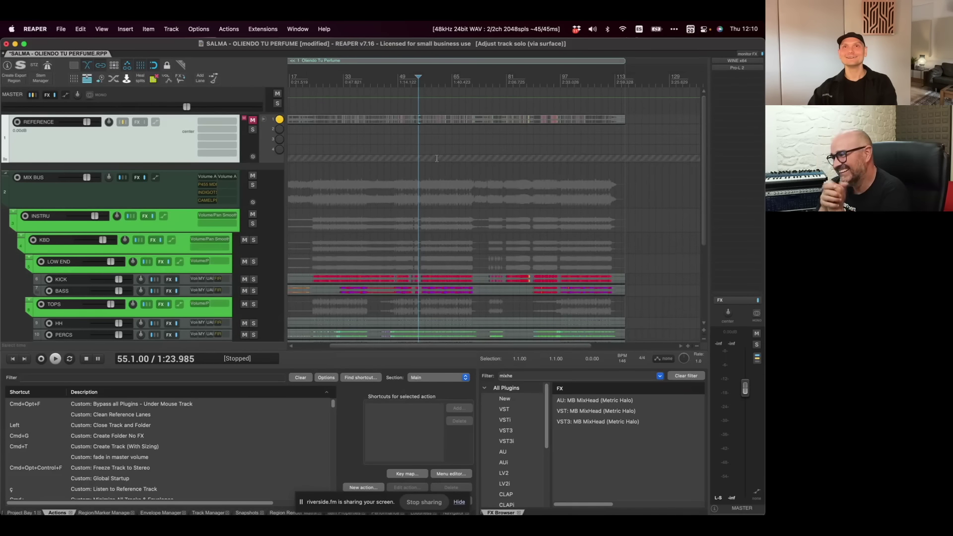
{"action": "key", "text": "ccedilla"}
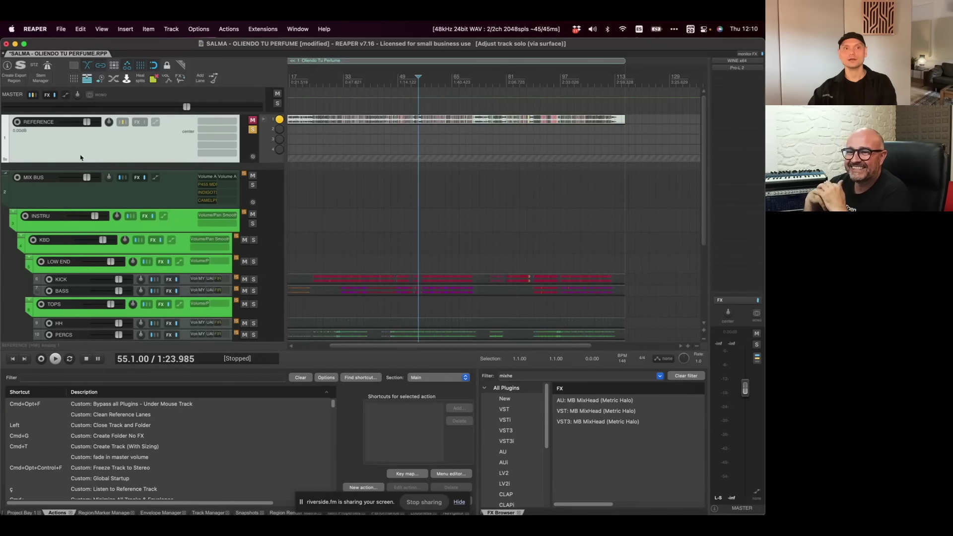
{"action": "key", "text": "ccedilla"}
{"action": "key", "text": "ccedilla"}
- Cycle the REFERENCE track's active lane through its four lanes, return to lane 1, and switch off reference listening
{"action": "left_click", "coordinate": [279, 130]}
{"action": "left_click", "coordinate": [280, 139]}
{"action": "left_click", "coordinate": [280, 149]}
{"action": "left_click", "coordinate": [279, 119]}
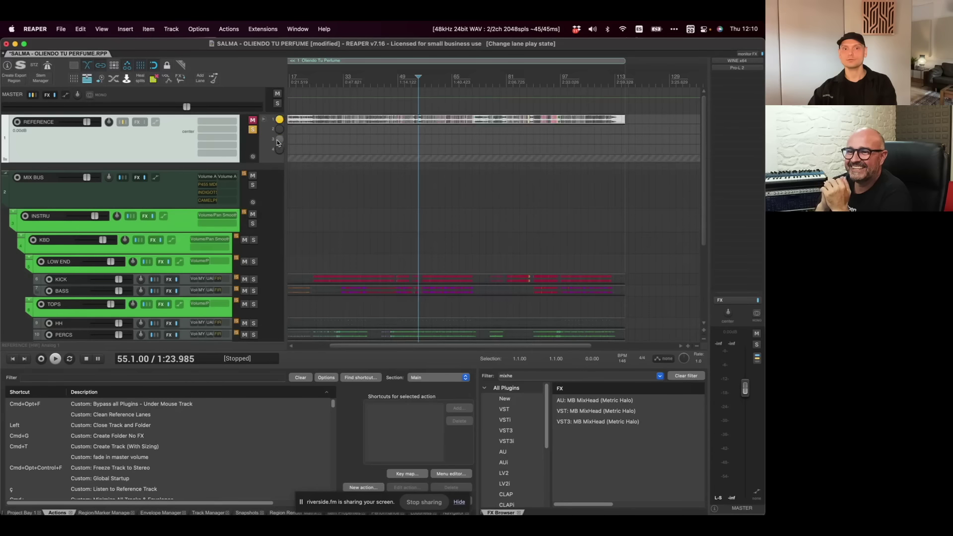
{"action": "left_click", "coordinate": [280, 139]}
{"action": "left_click", "coordinate": [280, 119]}
{"action": "key", "text": "t"}
{"action": "key", "text": "t"}
{"action": "key", "text": "t"}
{"action": "key", "text": "t"}
{"action": "key", "text": "t"}
{"action": "key", "text": "t"}
{"action": "key", "text": "t"}
{"action": "key", "text": "t"}
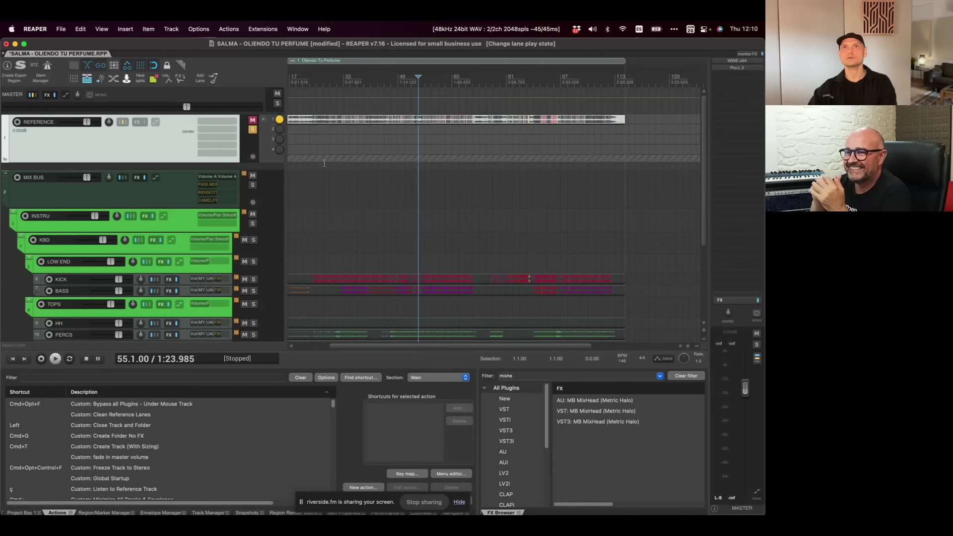
{"action": "key", "text": "ccedilla"}
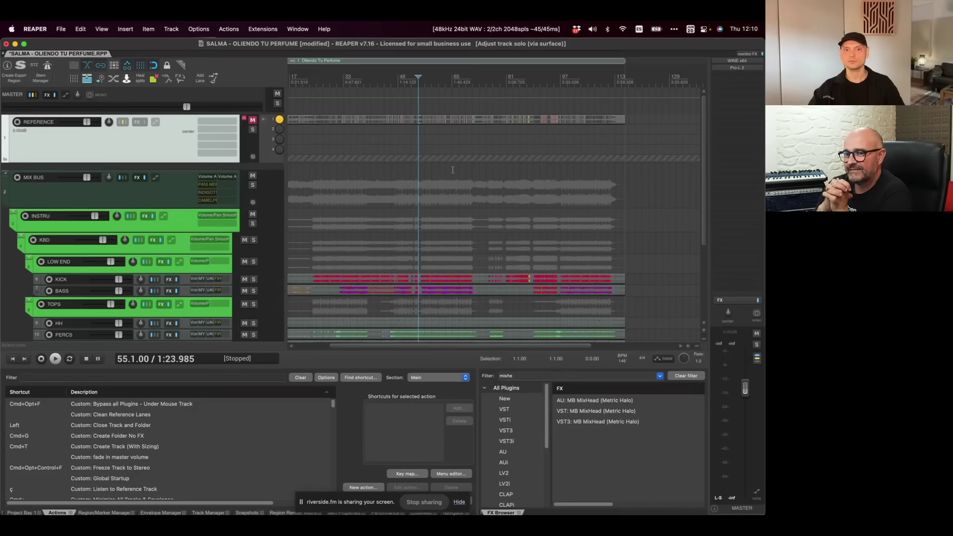
- Filter the plugin list for "salt" and add SALTULTRA x64 (Acustica) to the master track after Pro-L 2
{"action": "scroll", "coordinate": [453, 169], "scroll_direction": "down", "scroll_amount": 5}
{"action": "scroll", "coordinate": [453, 169], "scroll_direction": "up", "scroll_amount": 5}
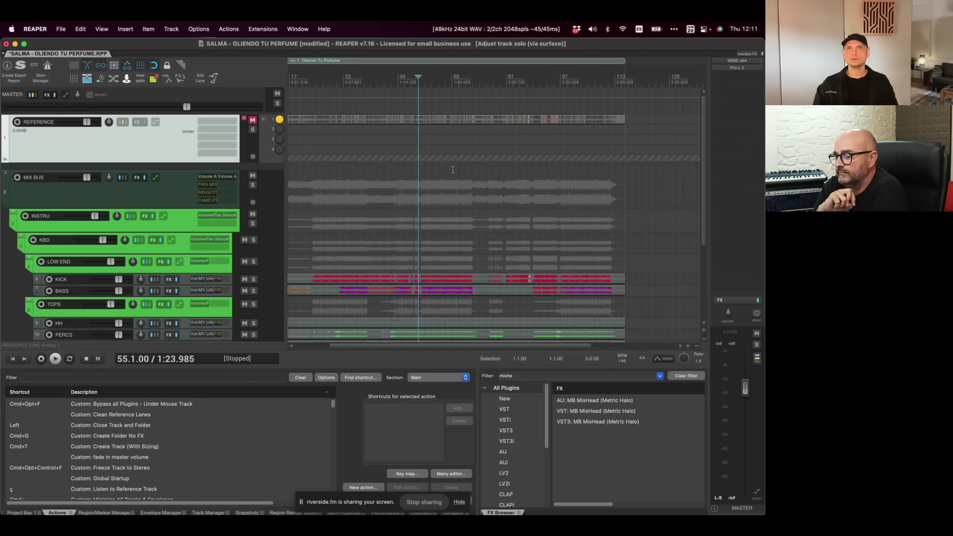
{"action": "double_click", "coordinate": [520, 374]}
{"action": "type", "text": "salt"}
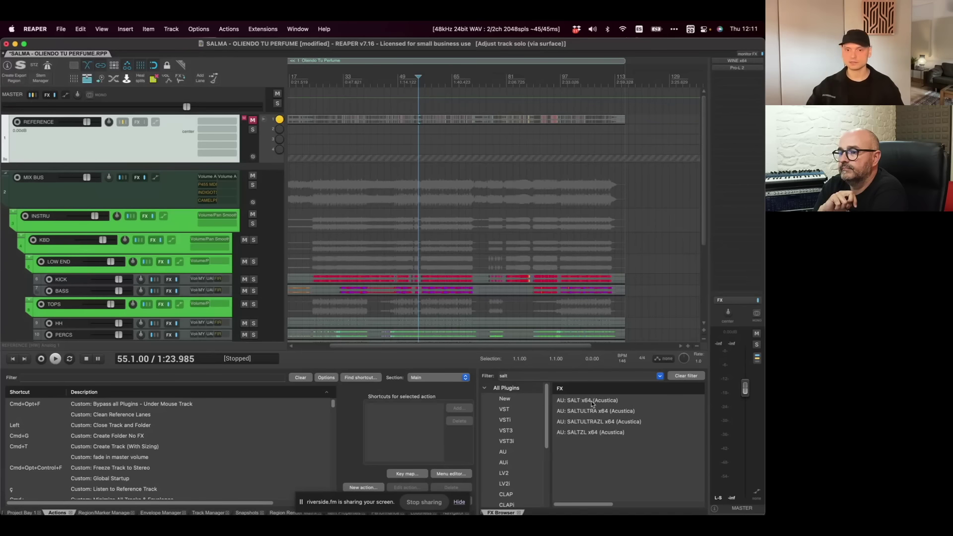
{"action": "left_click", "coordinate": [596, 412]}
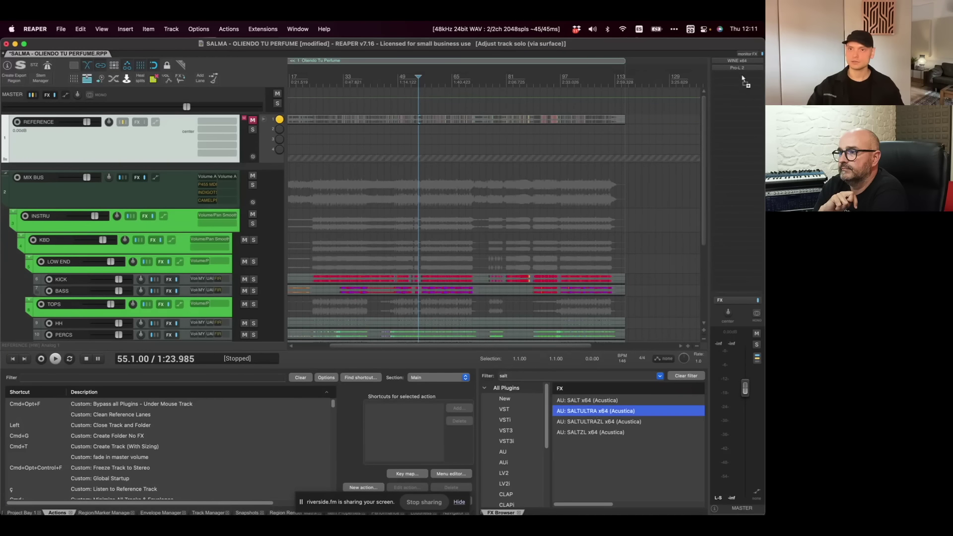
{"action": "left_click_drag", "start_coordinate": [742, 78], "coordinate": [742, 78]}
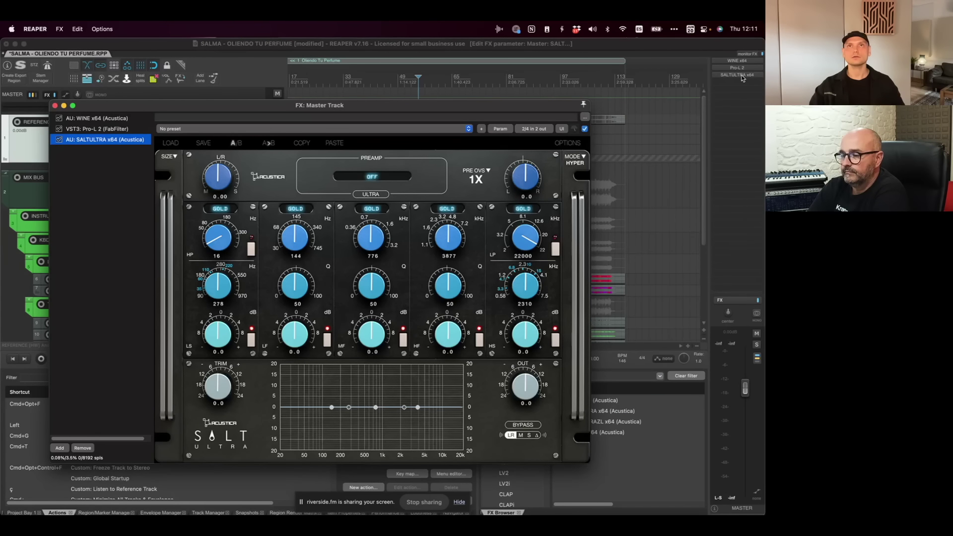
- Switch the SALT Ultra HF band to the HF Sand model and set it back to HF Gold
{"action": "left_click", "coordinate": [447, 209]}
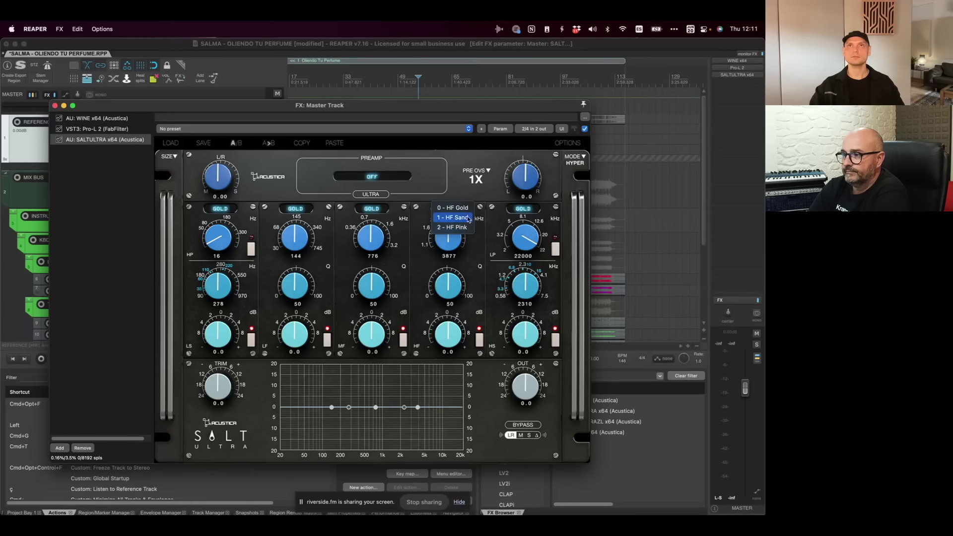
{"action": "left_click", "coordinate": [464, 187]}
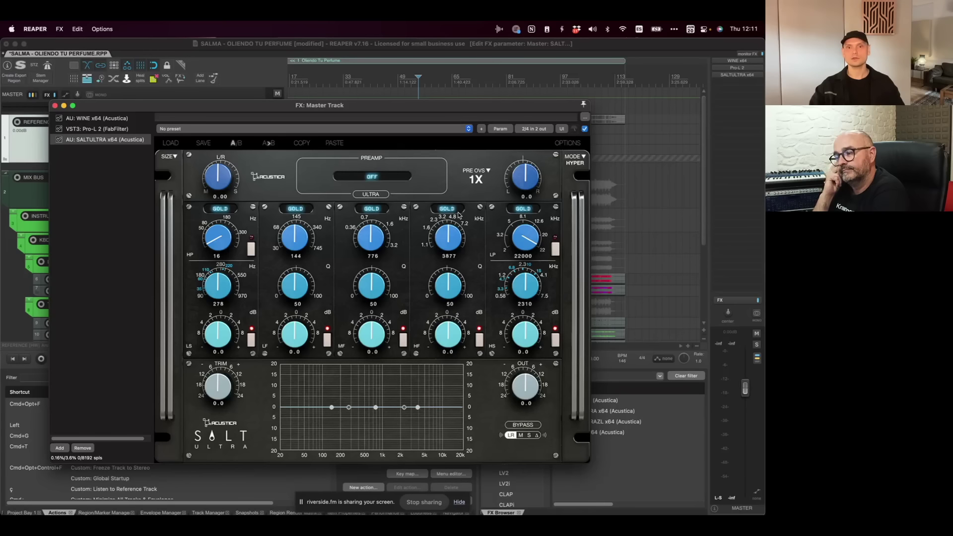
{"action": "left_click", "coordinate": [447, 208]}
{"action": "left_click", "coordinate": [453, 220]}
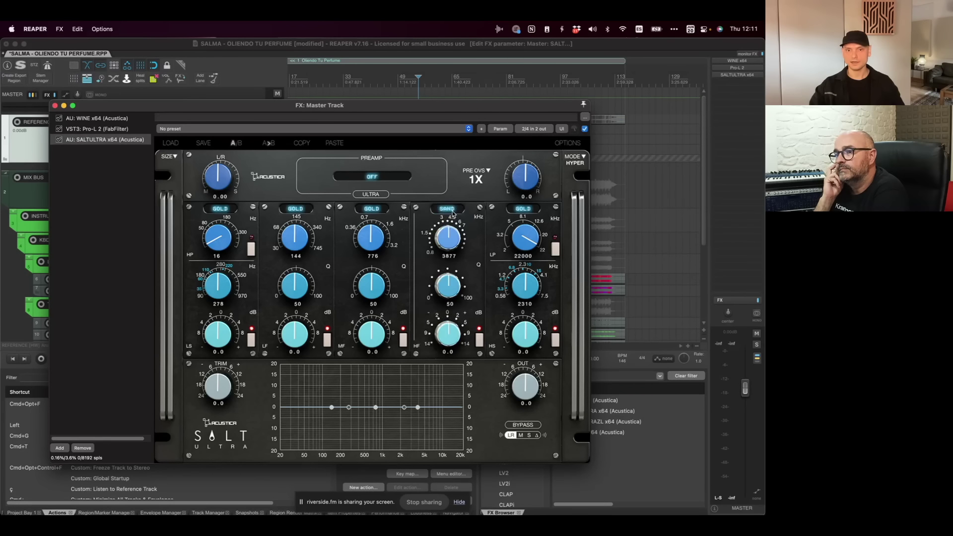
{"action": "left_click", "coordinate": [453, 210]}
{"action": "left_click", "coordinate": [453, 209]}
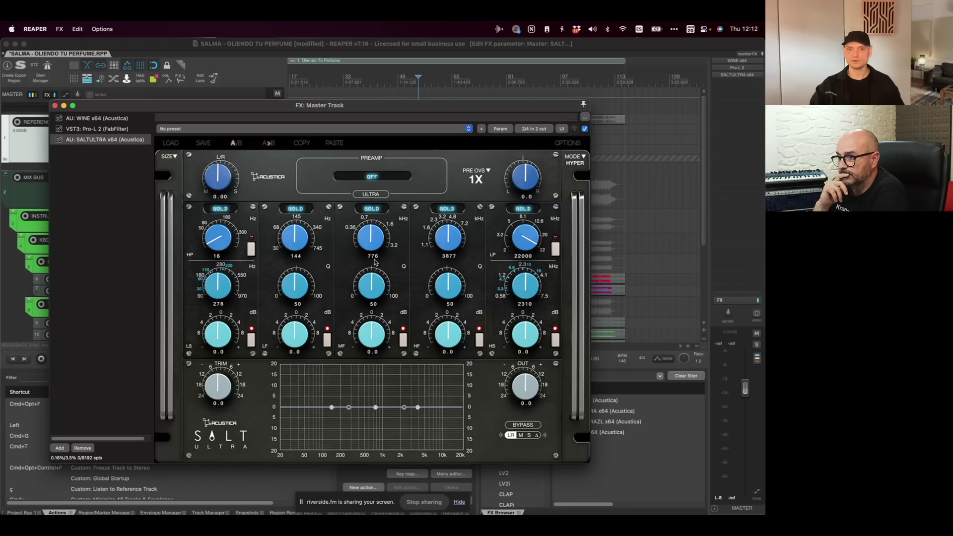
- Set the SALT Ultra MF band to a 0.2 dB boost at 907 Hz
{"action": "scroll", "coordinate": [382, 329], "scroll_direction": "up", "scroll_amount": 1}
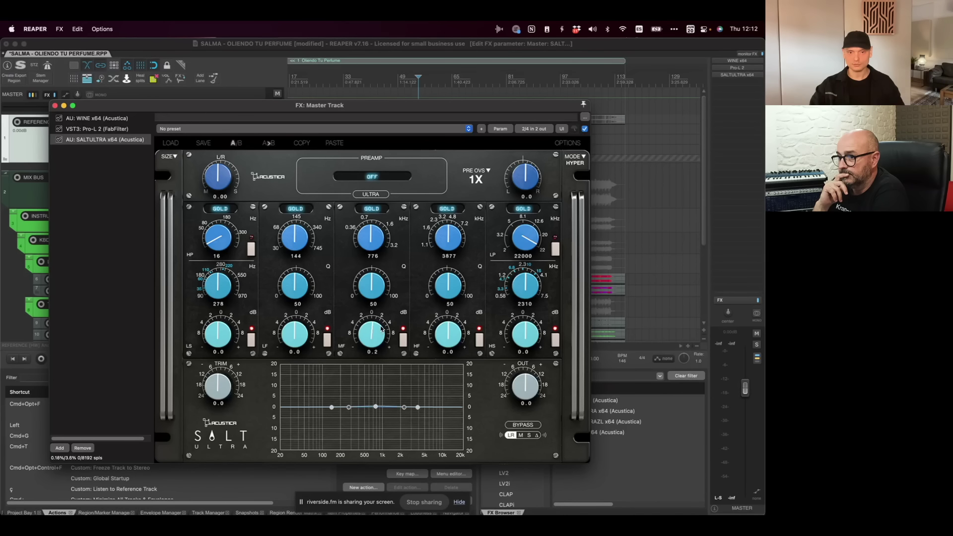
{"action": "scroll", "coordinate": [370, 242], "scroll_direction": "up", "scroll_amount": 2}
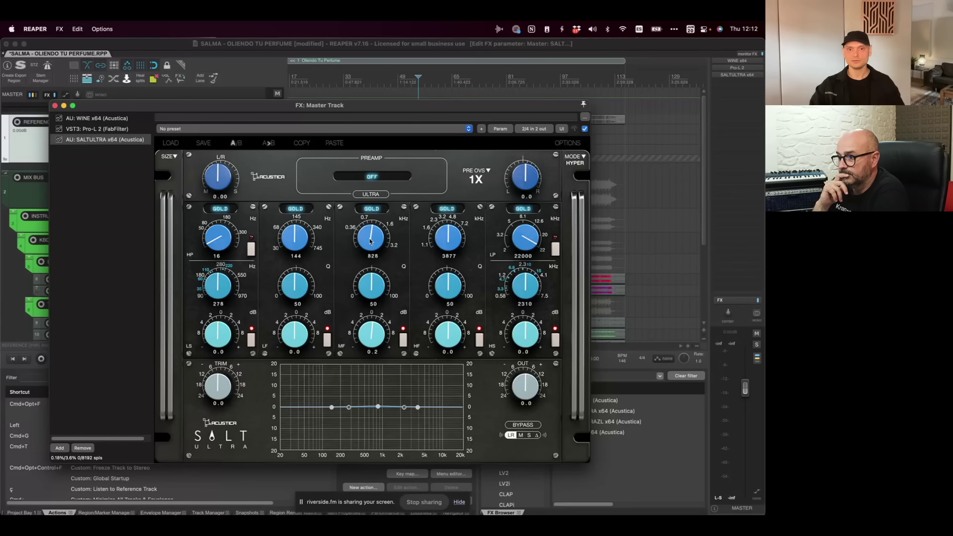
{"action": "scroll", "coordinate": [370, 241], "scroll_direction": "up", "scroll_amount": 2}
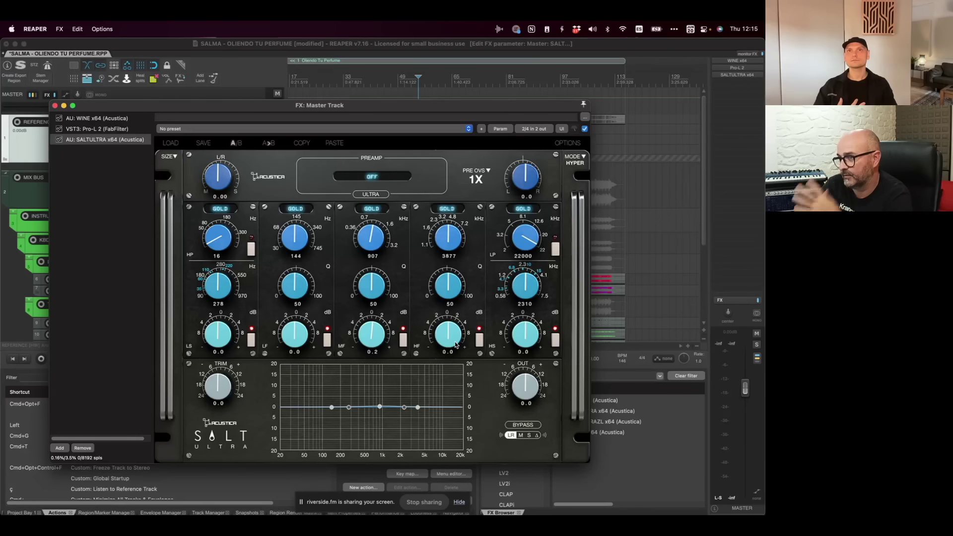
- Remove SALTULTRA x64 from the master track's effects chain and close the effects window
{"action": "left_click", "coordinate": [121, 140]}
{"action": "key", "text": "Delete"}
{"action": "left_click", "coordinate": [55, 106]}
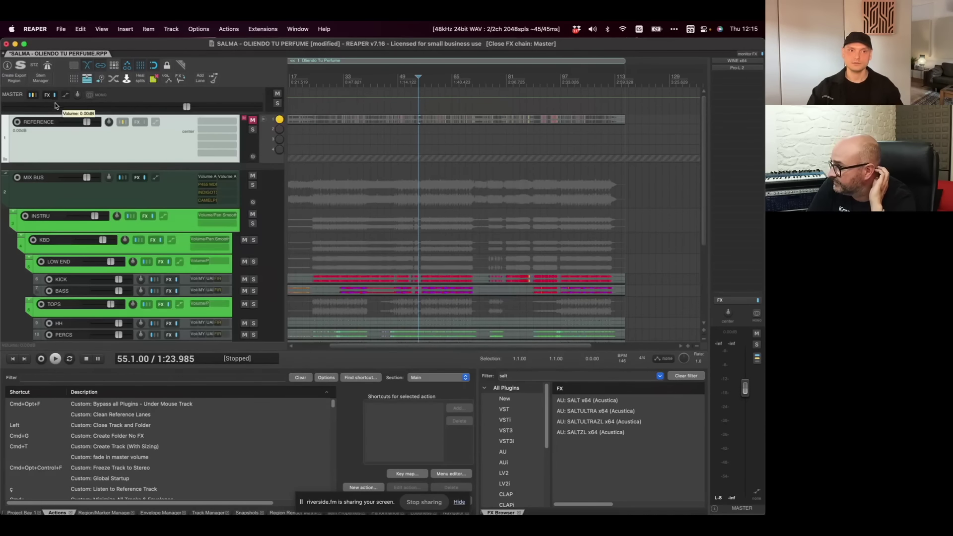
- Open the Stem Manager and solo INSTRU in the Instrumental stem and VOX BUS in the Acapella stem
{"action": "left_click", "coordinate": [48, 82]}
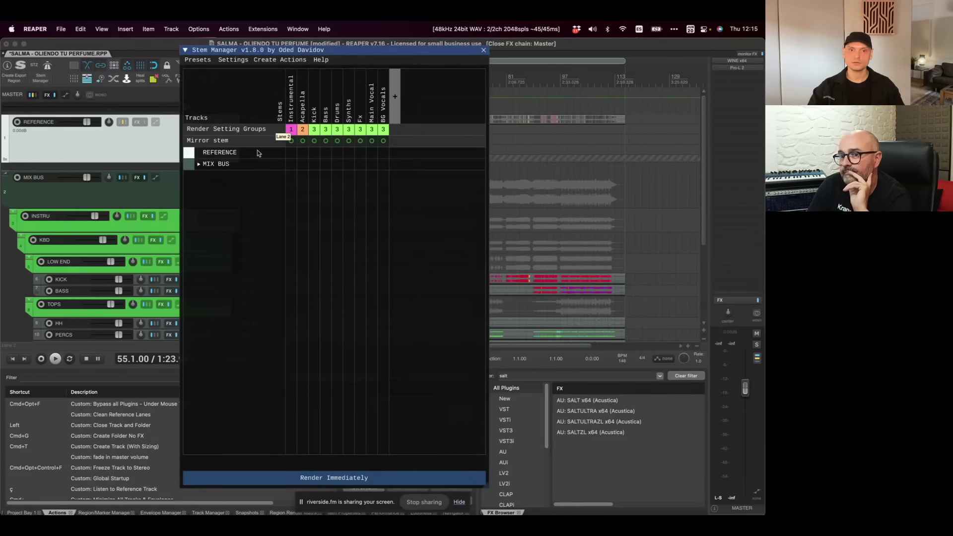
{"action": "left_click", "coordinate": [199, 165]}
{"action": "left_click", "coordinate": [209, 176]}
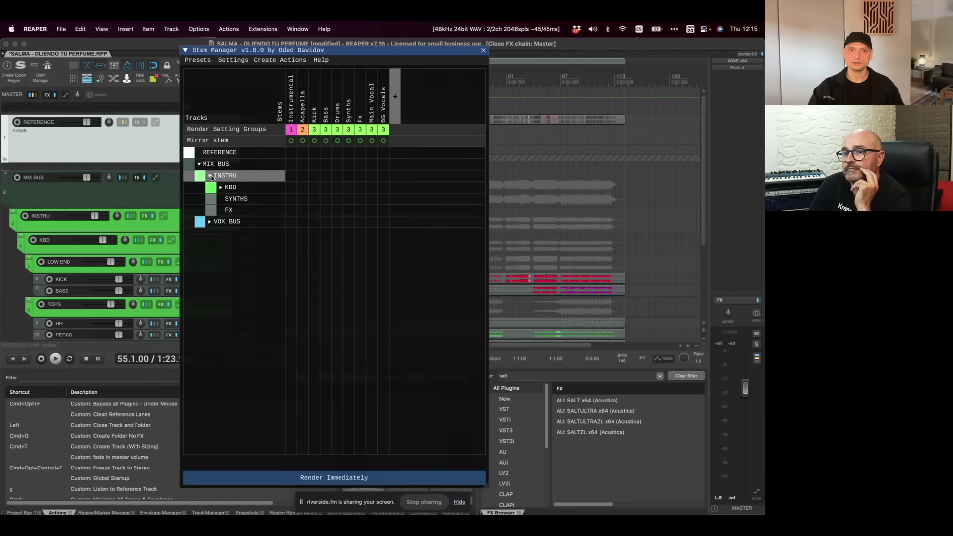
{"action": "left_click", "coordinate": [209, 223]}
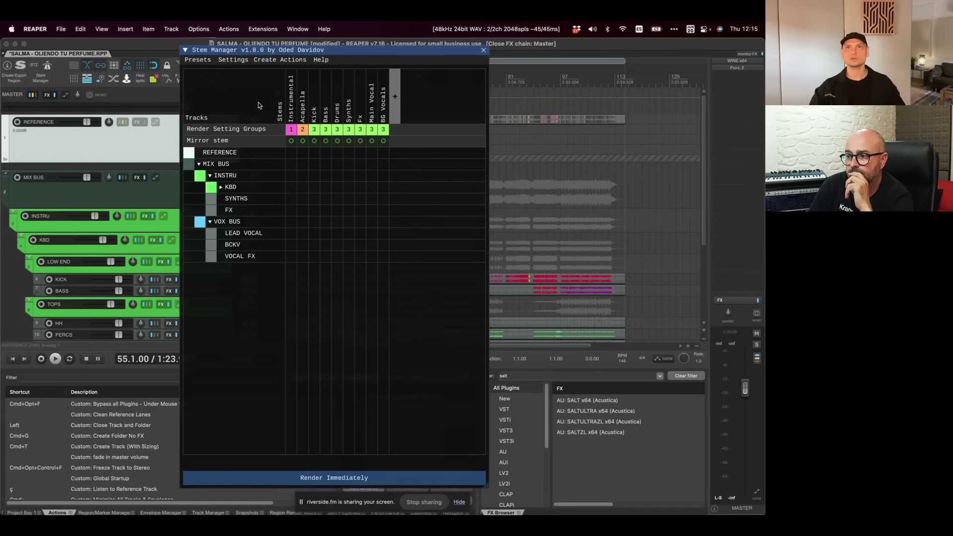
{"action": "mouse_move", "coordinate": [303, 114]}
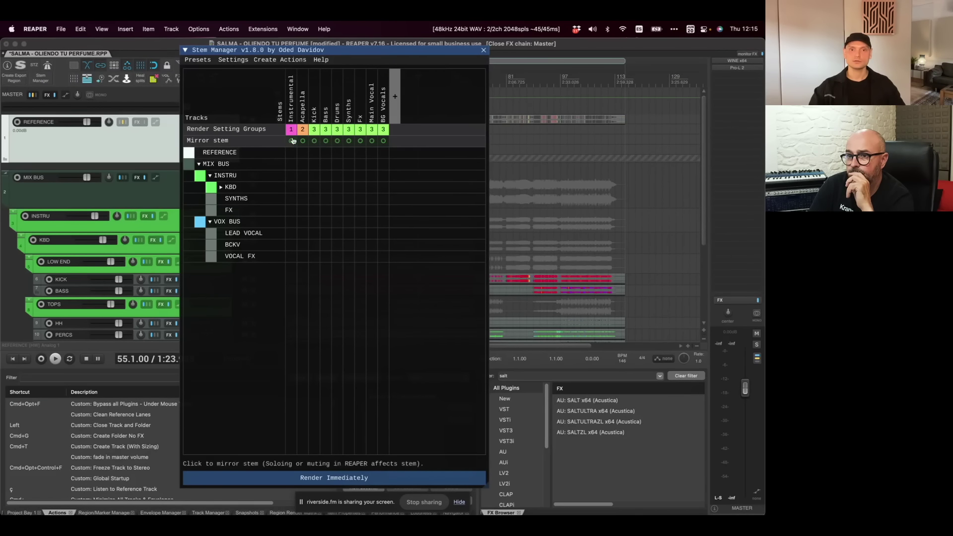
{"action": "left_click", "coordinate": [291, 175]}
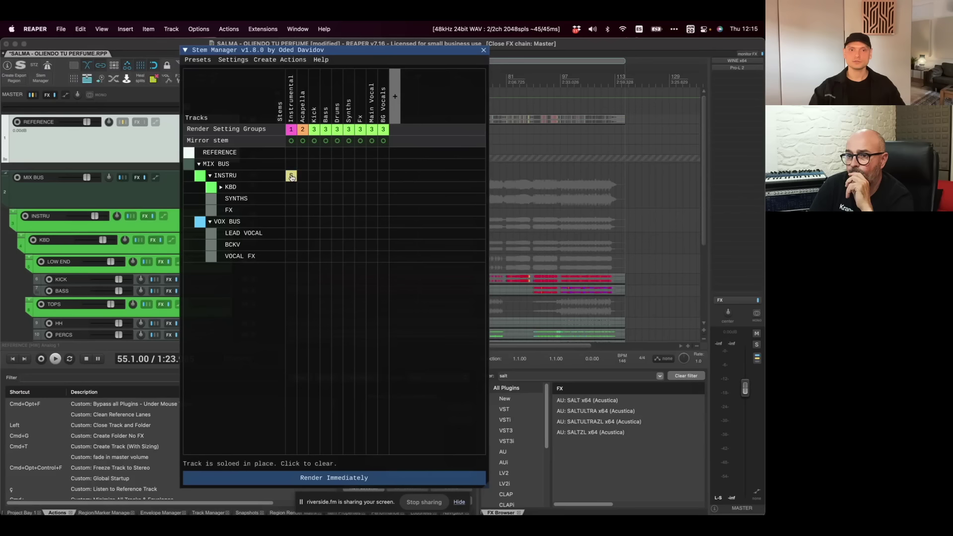
{"action": "left_click", "coordinate": [303, 222]}
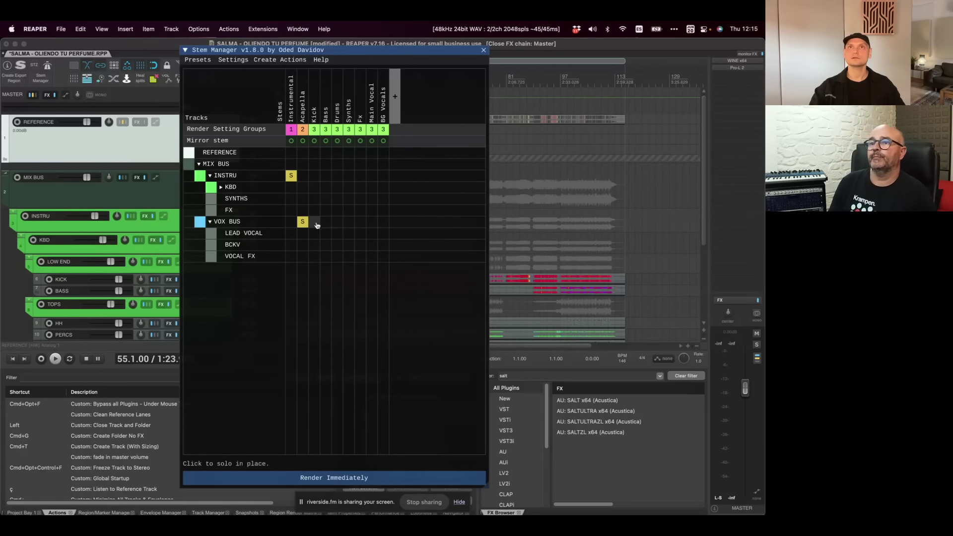
- Solo the KICK track in the Kick stem and the BASS track in the Bass stem
{"action": "left_click", "coordinate": [220, 186]}
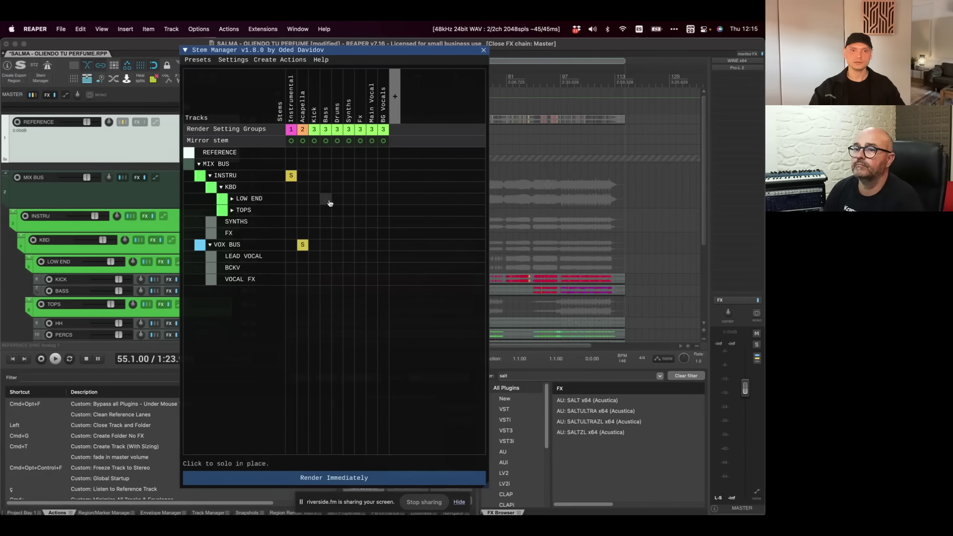
{"action": "left_click", "coordinate": [232, 198]}
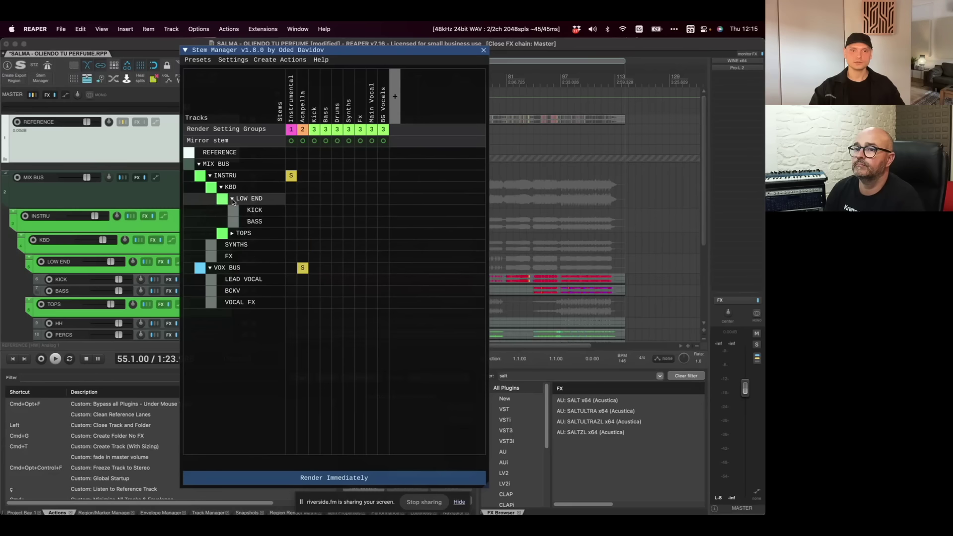
{"action": "left_click", "coordinate": [316, 213]}
{"action": "left_click", "coordinate": [325, 223]}
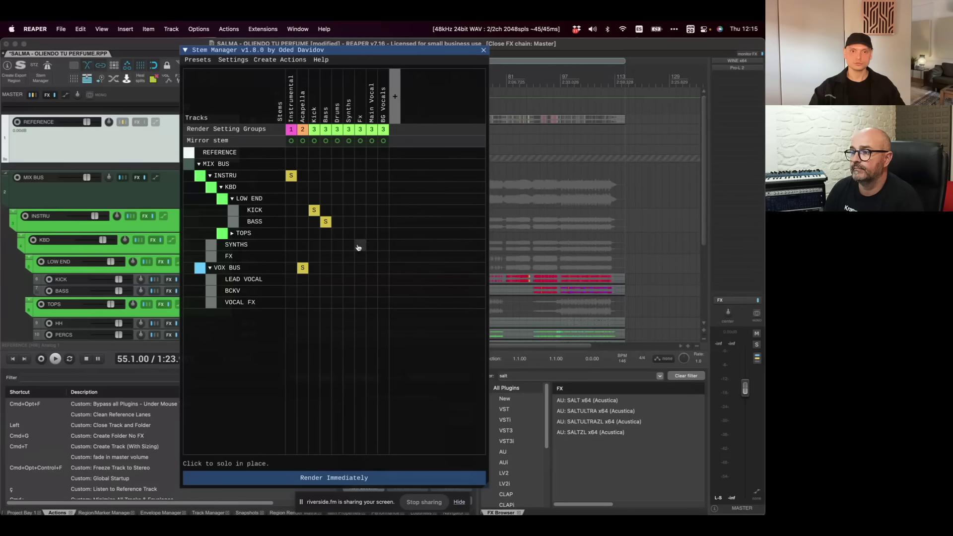
- Solo TOPS in the Drums stem, SYNTHS in the Synths stem and FX in the Fx stem
{"action": "left_click", "coordinate": [337, 233]}
{"action": "left_click", "coordinate": [358, 245]}
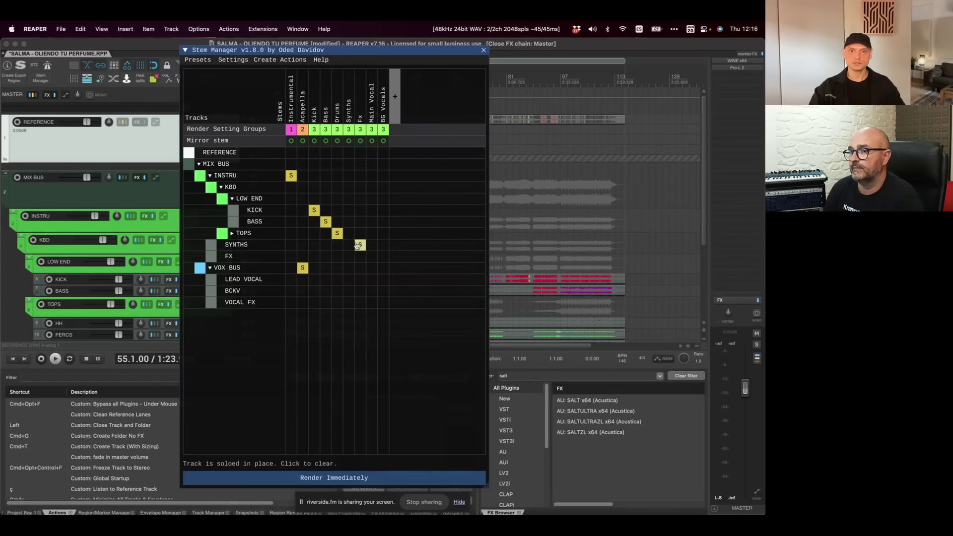
{"action": "left_click", "coordinate": [358, 246]}
{"action": "left_click", "coordinate": [349, 245]}
{"action": "left_click", "coordinate": [361, 256]}
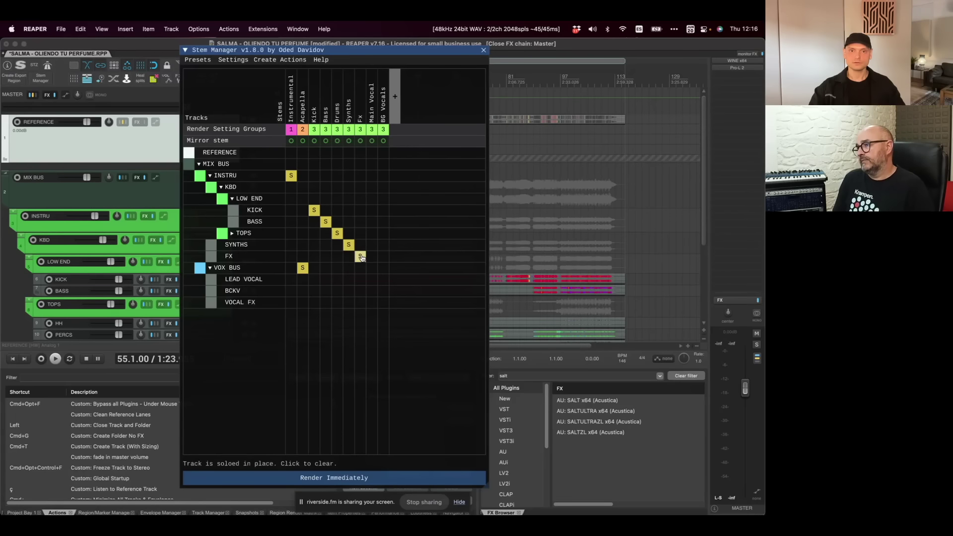
- Solo LEAD VOCAL in the Main Vocal stem, and both BCKV and VOCAL FX in the BG Vocals stem
{"action": "left_click", "coordinate": [371, 279]}
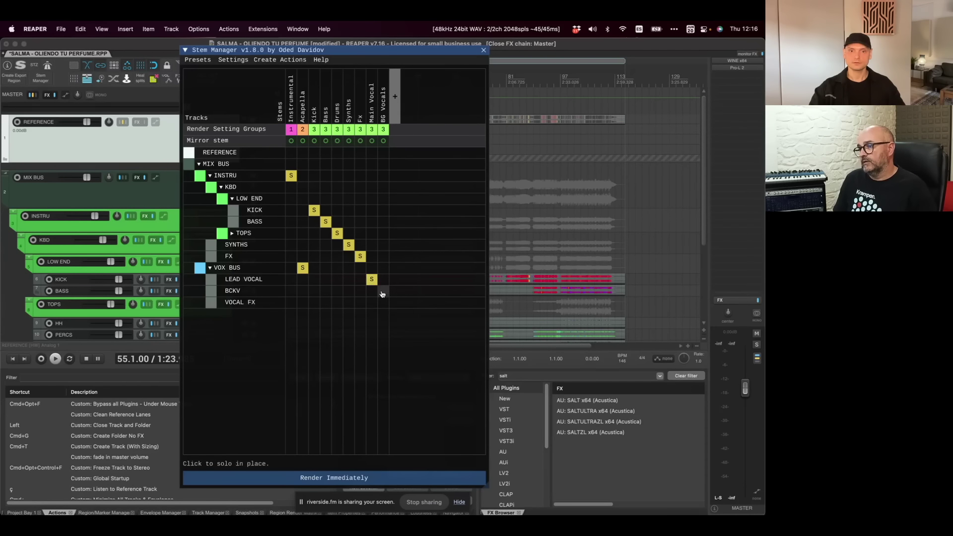
{"action": "left_click", "coordinate": [383, 291]}
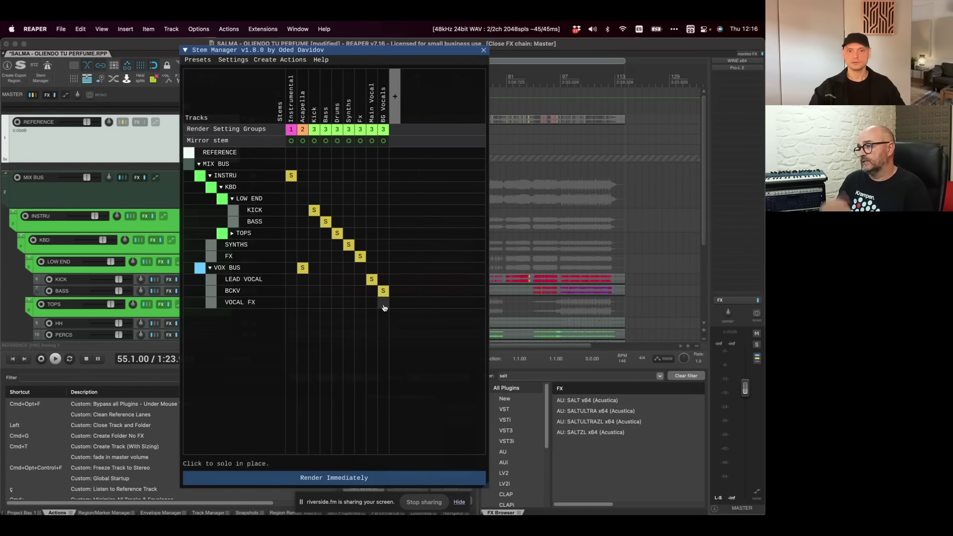
{"action": "left_click", "coordinate": [383, 304]}
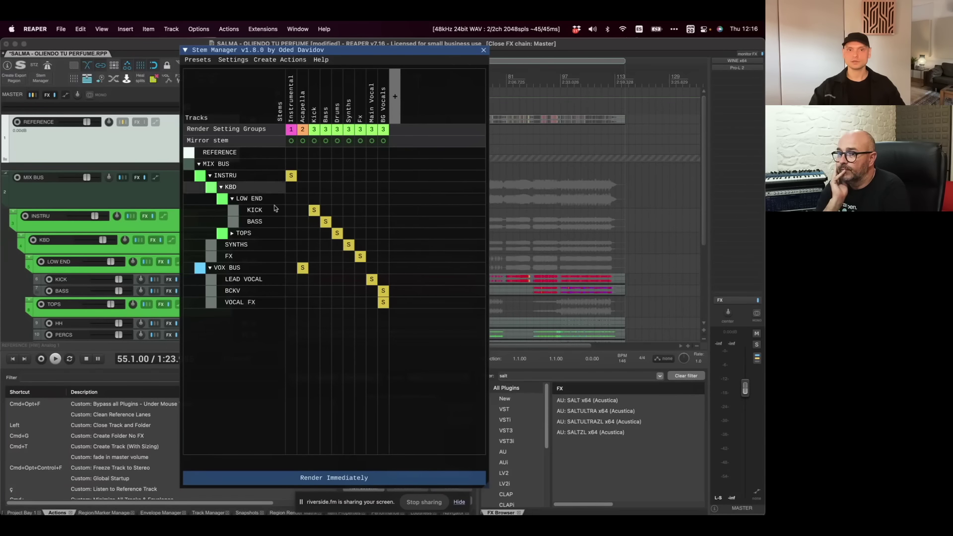
- Examine the Stem Manager's render settings for groups 1 and 2, including pre- and post-render actions, and close the manager
{"action": "left_click", "coordinate": [233, 59]}
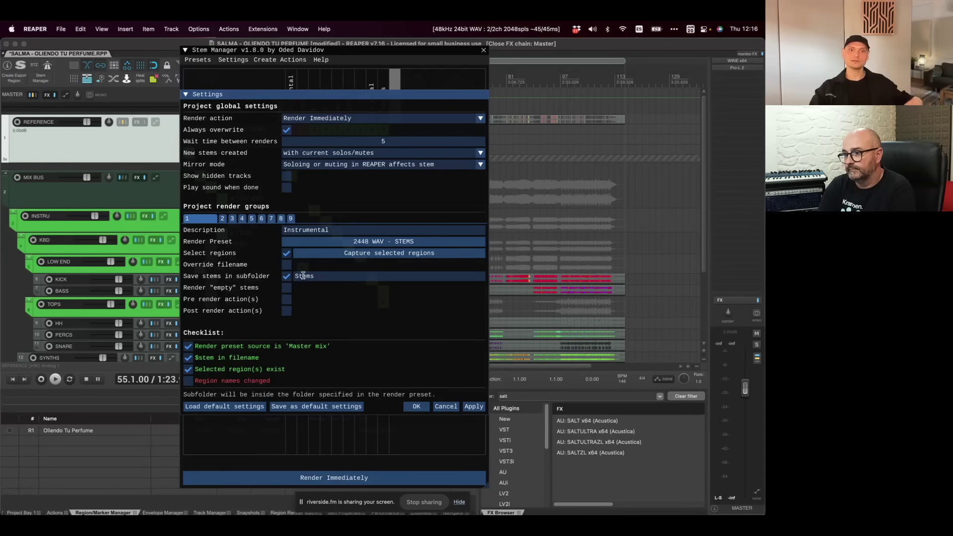
{"action": "left_click", "coordinate": [223, 219]}
{"action": "left_click", "coordinate": [342, 300]}
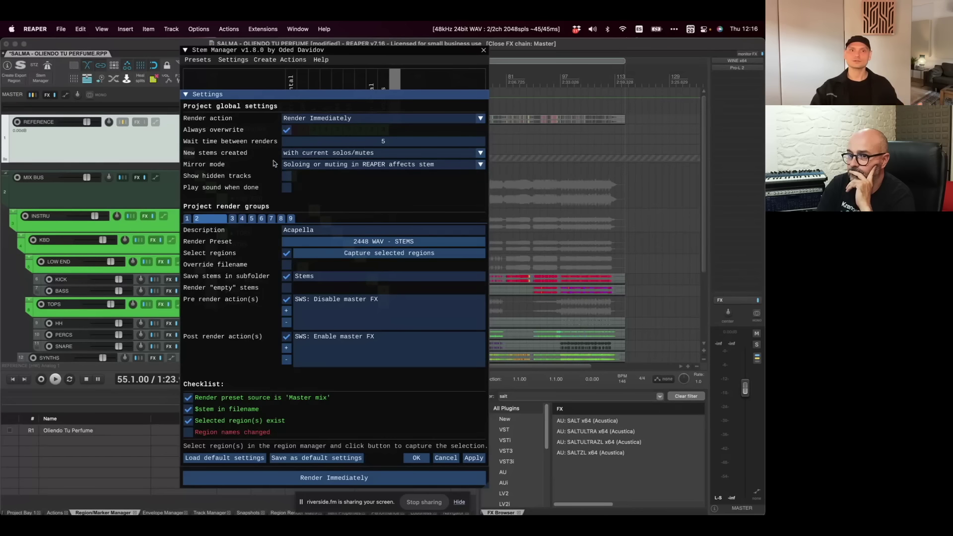
{"action": "left_click", "coordinate": [188, 95]}
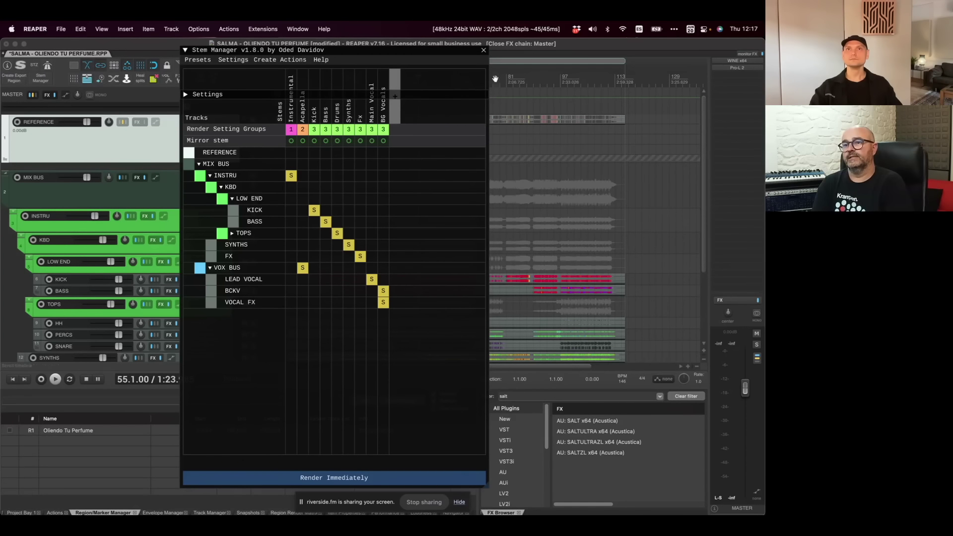
{"action": "left_click", "coordinate": [483, 50]}
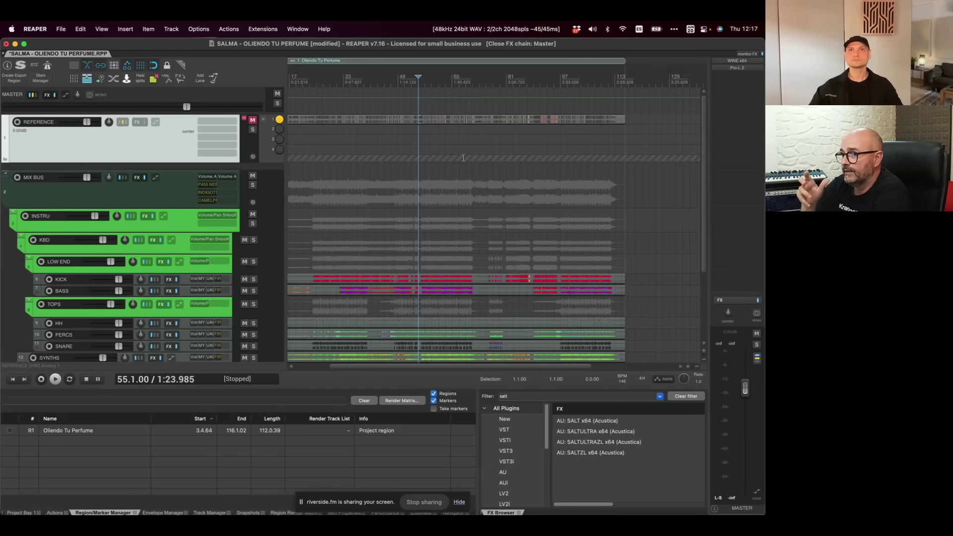
- Run the Clean Reference Lanes action to remove the empty lanes from the REFERENCE track
{"action": "left_click", "coordinate": [213, 78]}
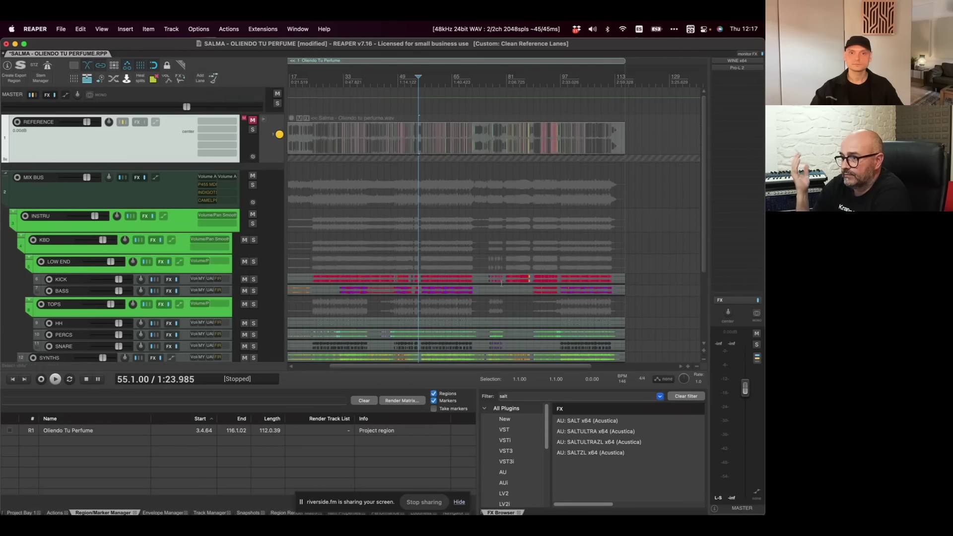
{"action": "scroll", "coordinate": [501, 283], "scroll_direction": "down", "scroll_amount": 3}
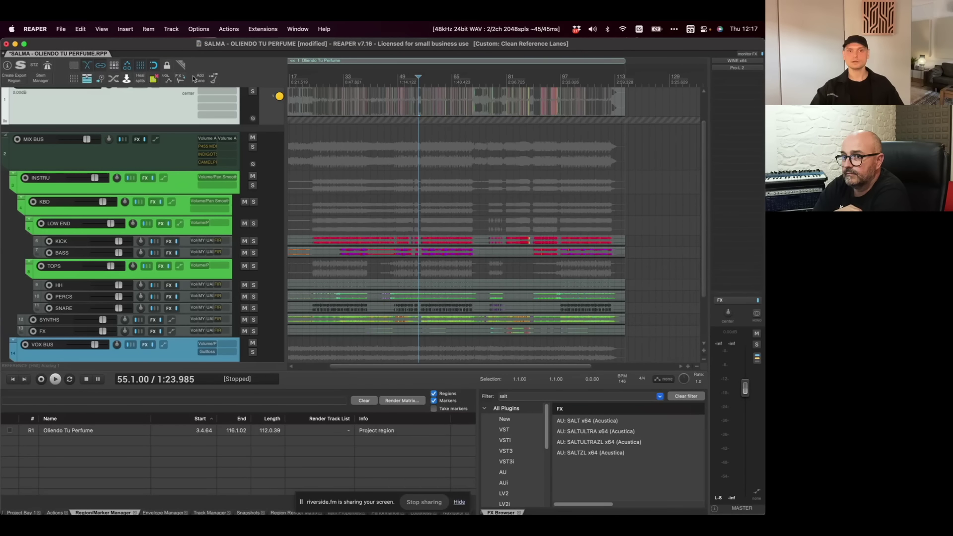
{"action": "scroll", "coordinate": [437, 275], "scroll_direction": "up", "scroll_amount": 2}
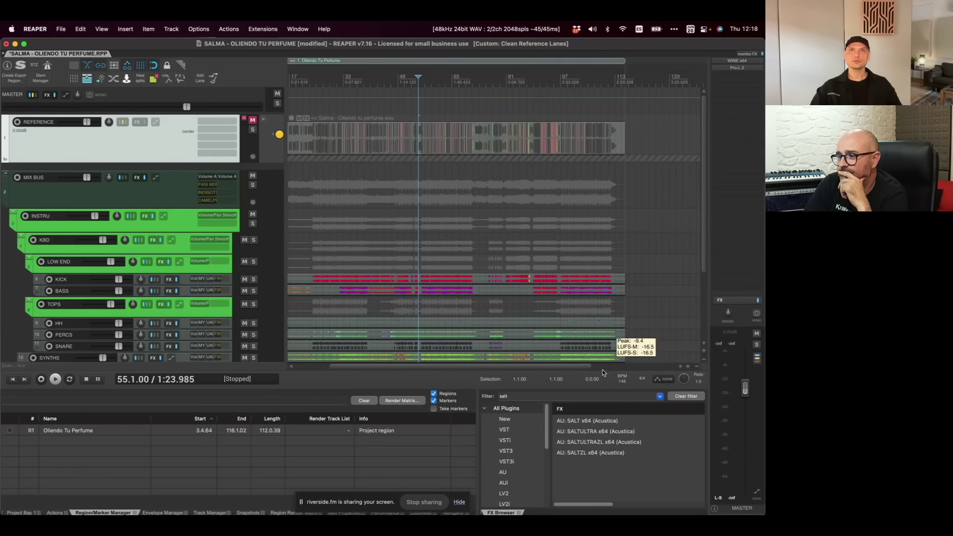
- Filter the plugin list for "soothe" and add the AU version of soothe2 (oeksound) to the master track after Pro-L 2
{"action": "left_click", "coordinate": [695, 396]}
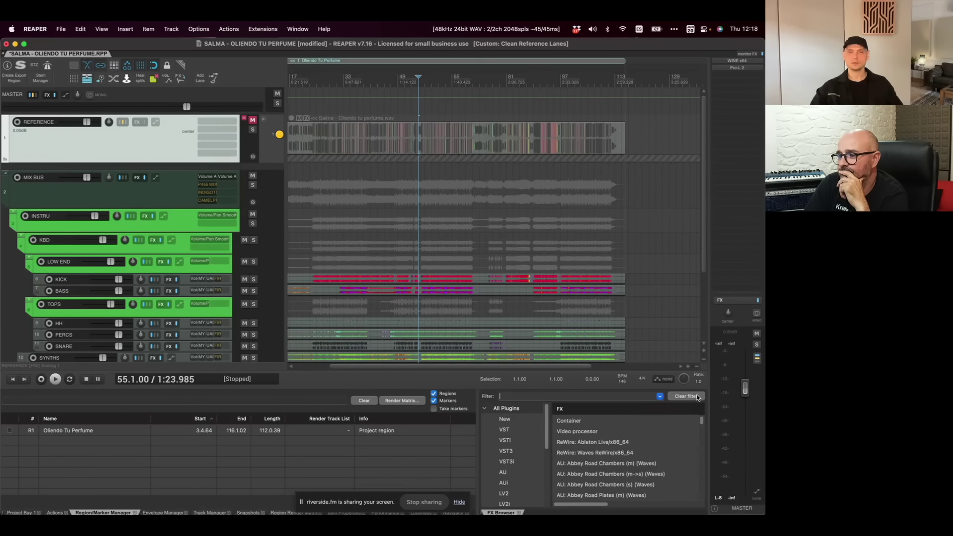
{"action": "type", "text": "soothe"}
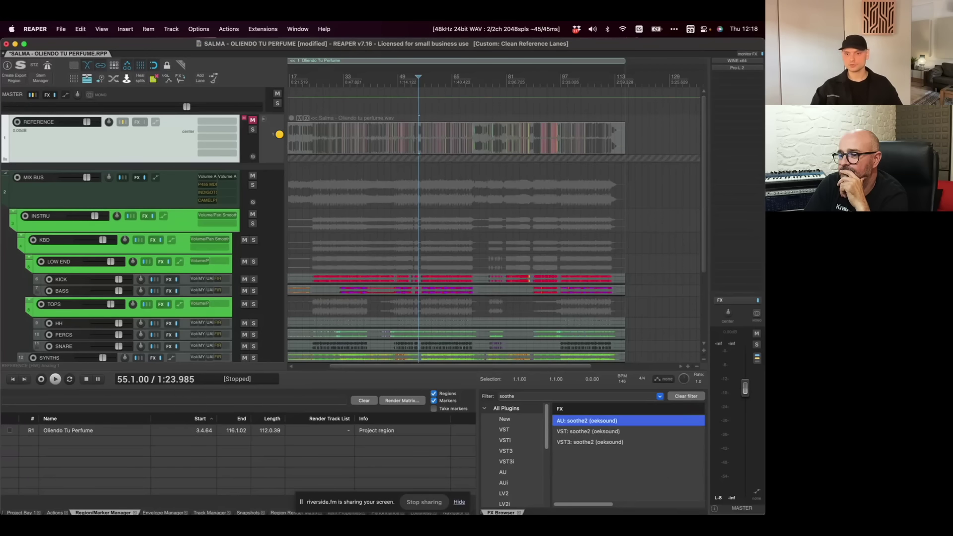
{"action": "key", "text": "Return"}
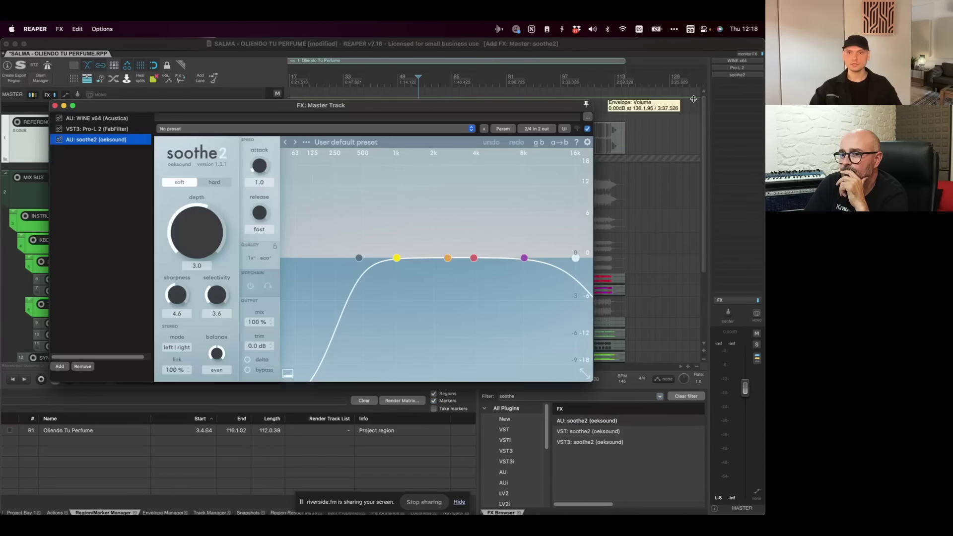
{"action": "left_click_drag", "start_coordinate": [543, 105], "coordinate": [581, 159]}
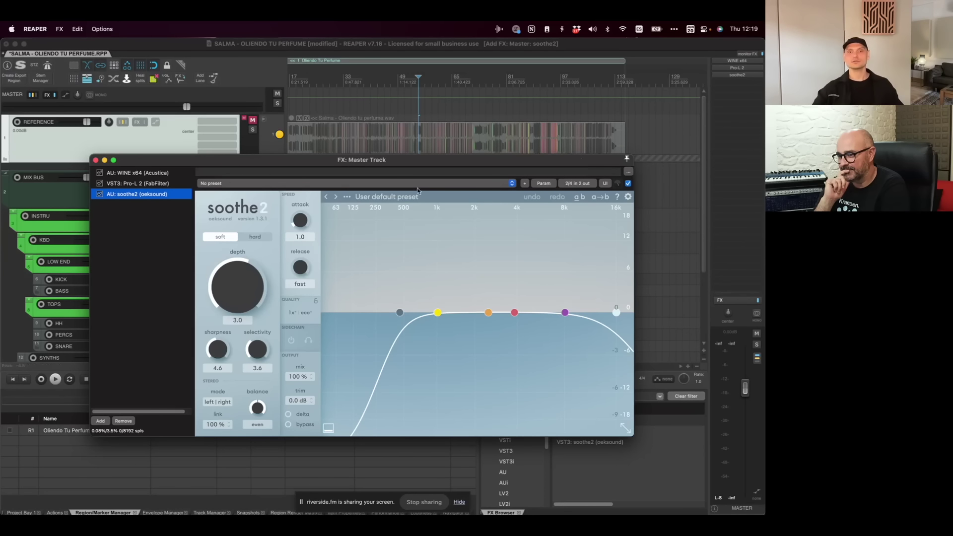
- Set the soothe2 attack to 2.1 and its release to 4.3
{"action": "left_click", "coordinate": [310, 222]}
{"action": "left_click_drag", "start_coordinate": [310, 222], "coordinate": [308, 211]}
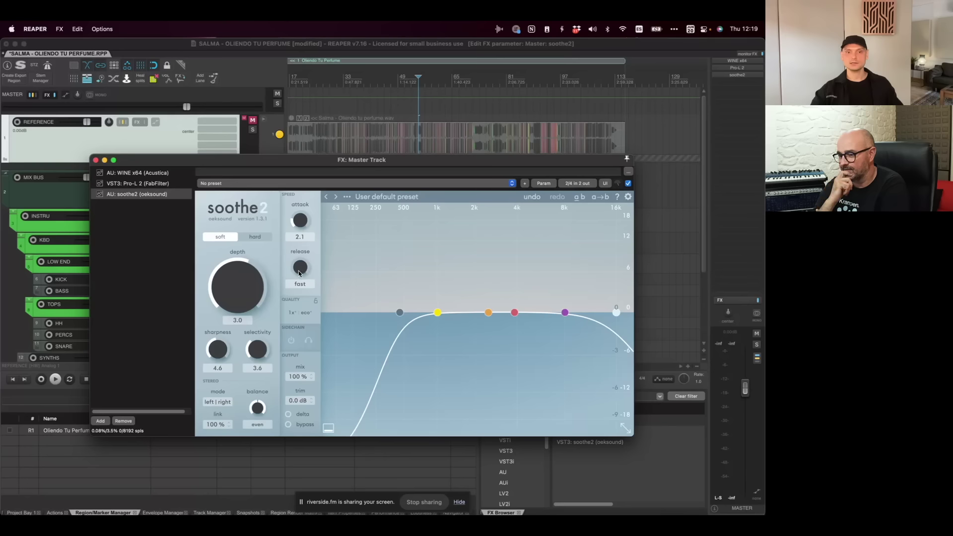
{"action": "left_click_drag", "start_coordinate": [300, 268], "coordinate": [301, 259]}
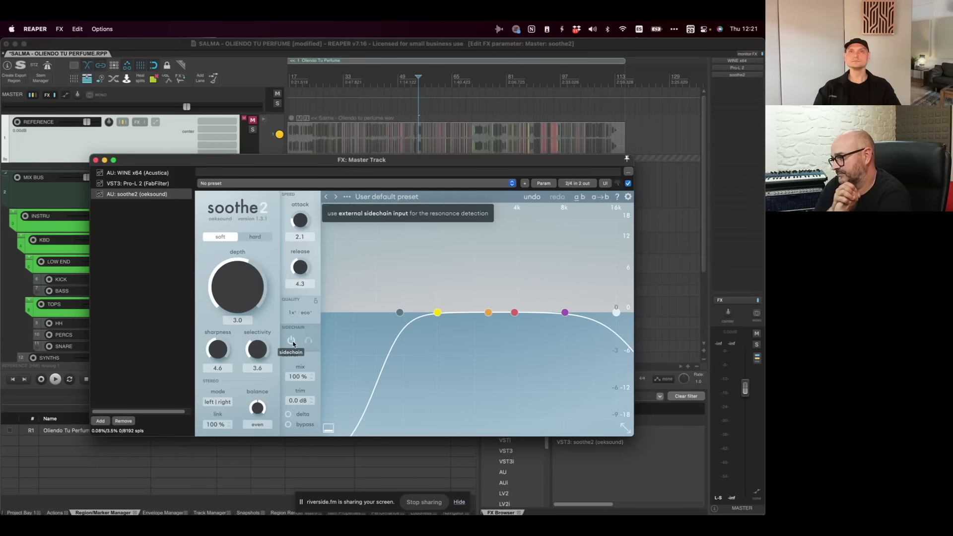
- Remove soothe2 from the master track's effects chain
{"action": "left_click", "coordinate": [144, 195]}
{"action": "key", "text": "Delete"}
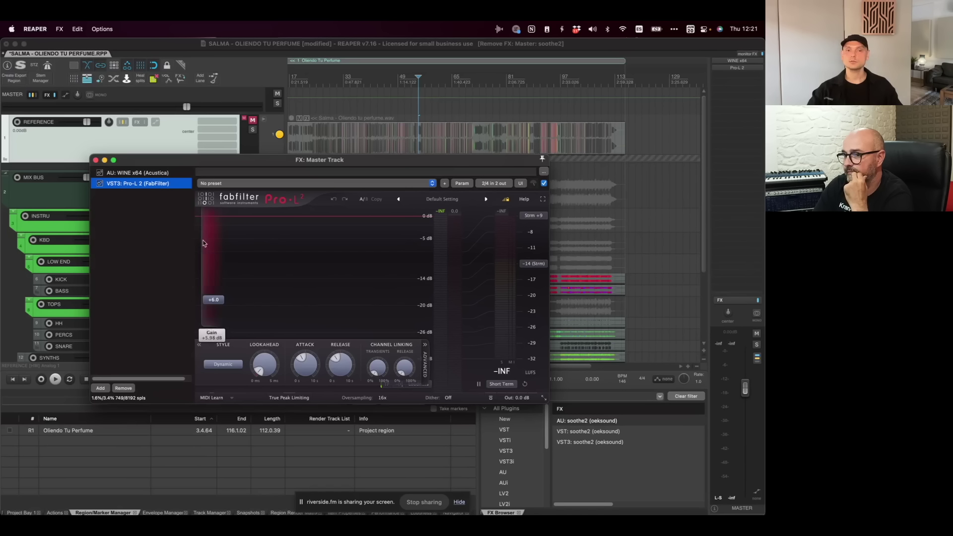
- Look through the Pro-L 2 limiting styles without changing the style, and set its oversampling to Off
{"action": "left_click", "coordinate": [234, 361]}
{"action": "left_click", "coordinate": [234, 363]}
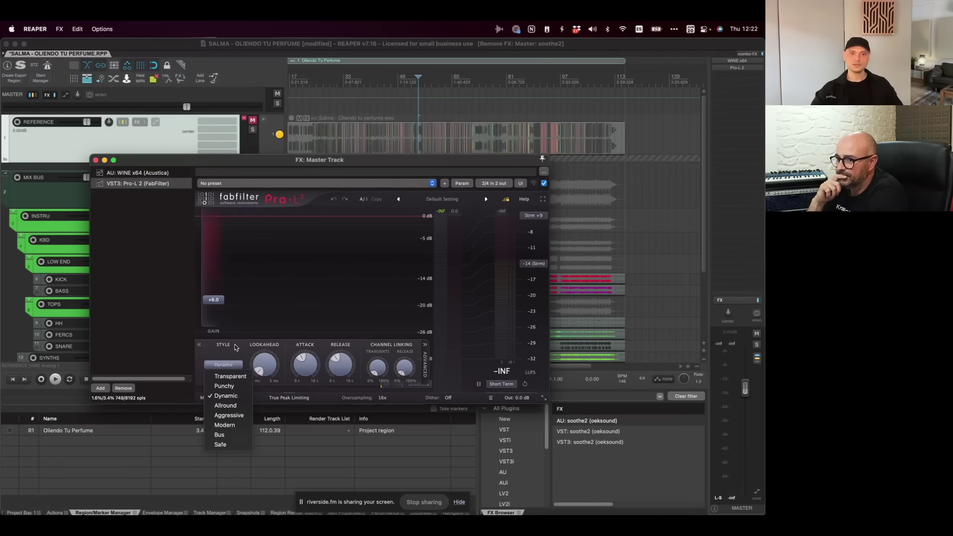
{"action": "left_click", "coordinate": [236, 347]}
{"action": "left_click", "coordinate": [383, 398]}
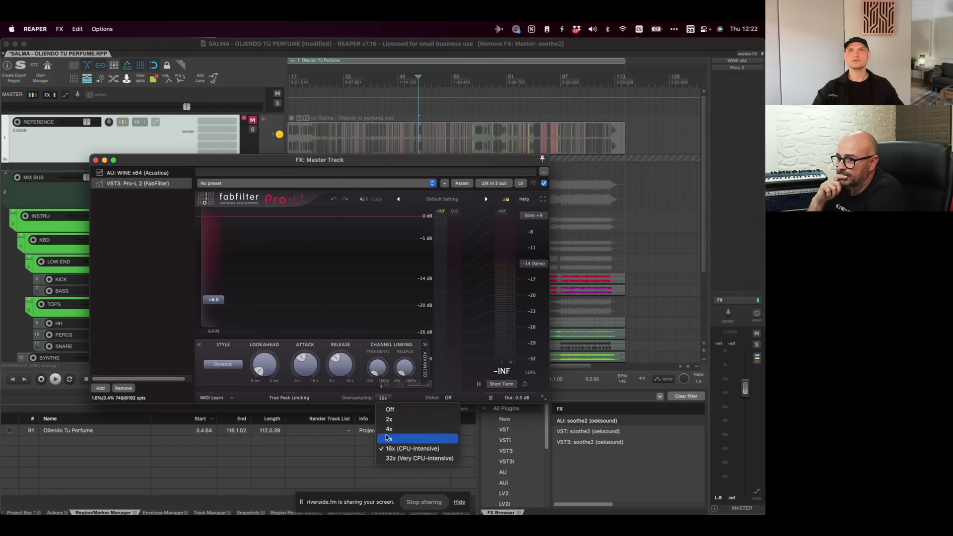
{"action": "left_click", "coordinate": [405, 407]}
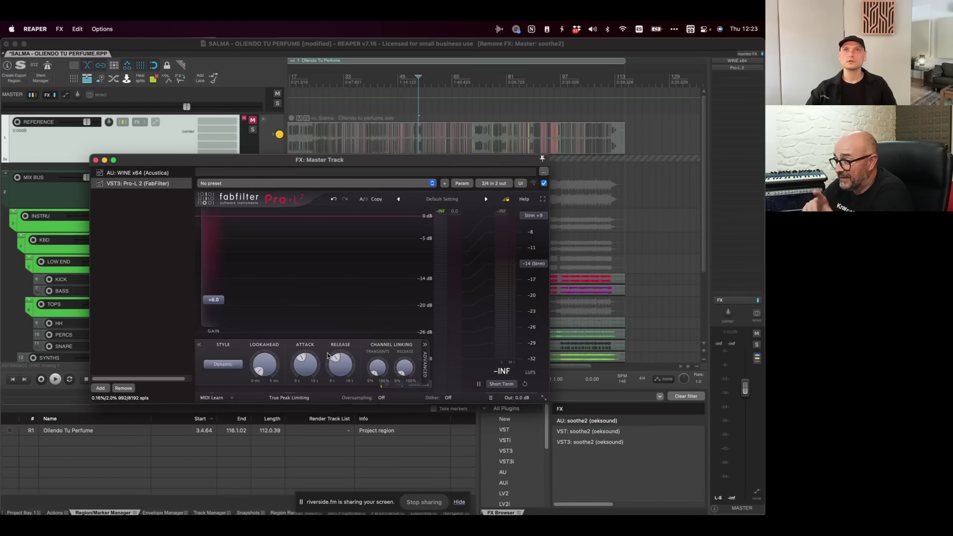
{"action": "left_click_drag", "start_coordinate": [223, 159], "coordinate": [249, 135]}
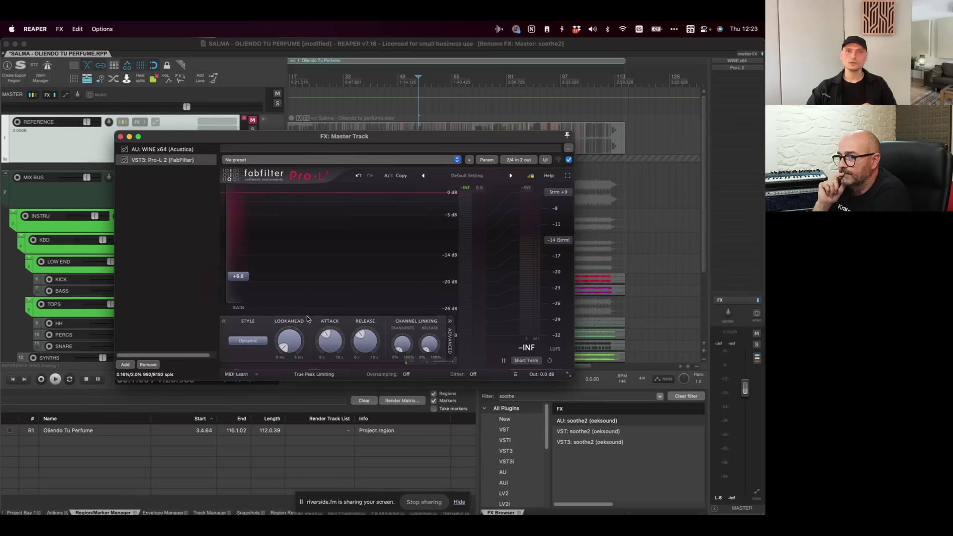
{"action": "mouse_move", "coordinate": [284, 349]}
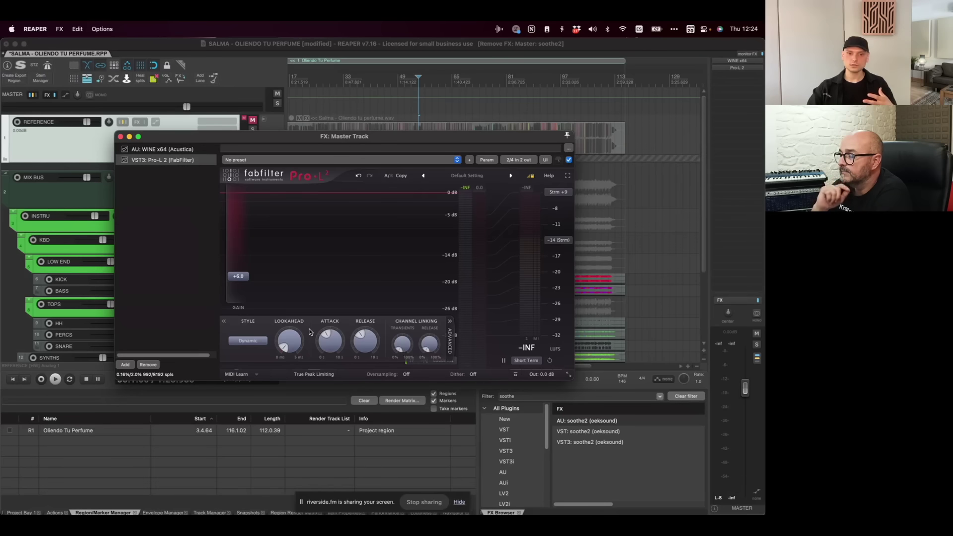
{"action": "mouse_move", "coordinate": [238, 278]}
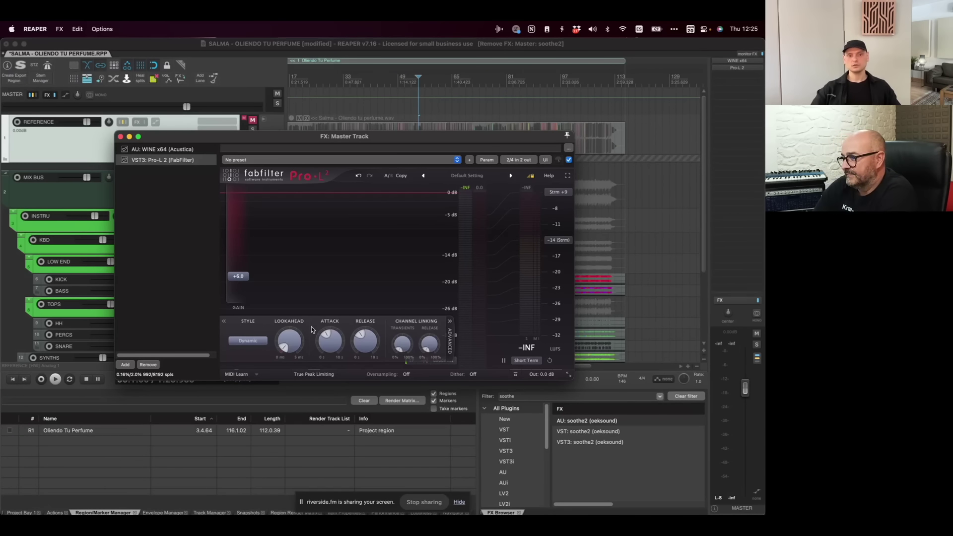
{"action": "mouse_move", "coordinate": [286, 336]}
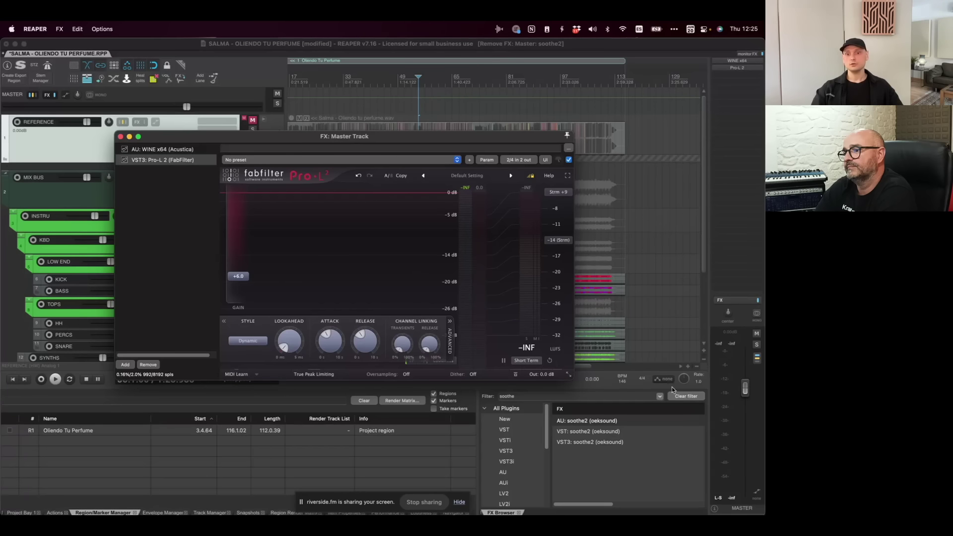
- Filter the plugin list for "standa", add the VST3 version of StandardCLIP to the master track after Pro-L 2, and remove it again
{"action": "left_click", "coordinate": [684, 398]}
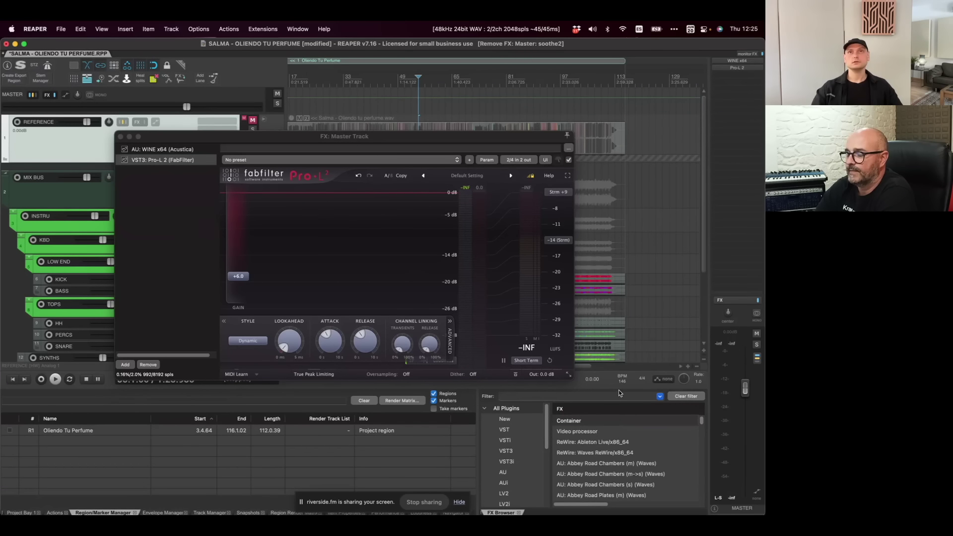
{"action": "type", "text": "standa"}
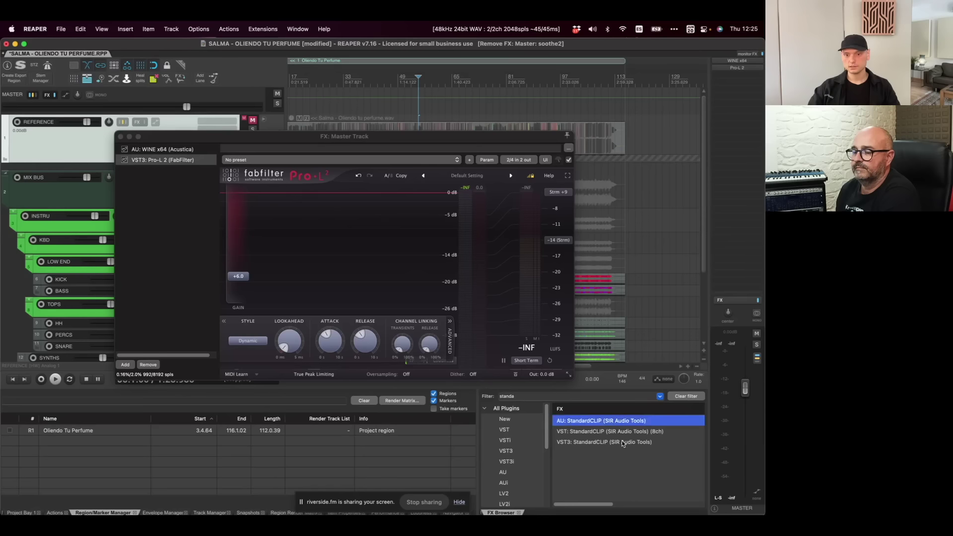
{"action": "left_click_drag", "start_coordinate": [628, 442], "coordinate": [729, 78]}
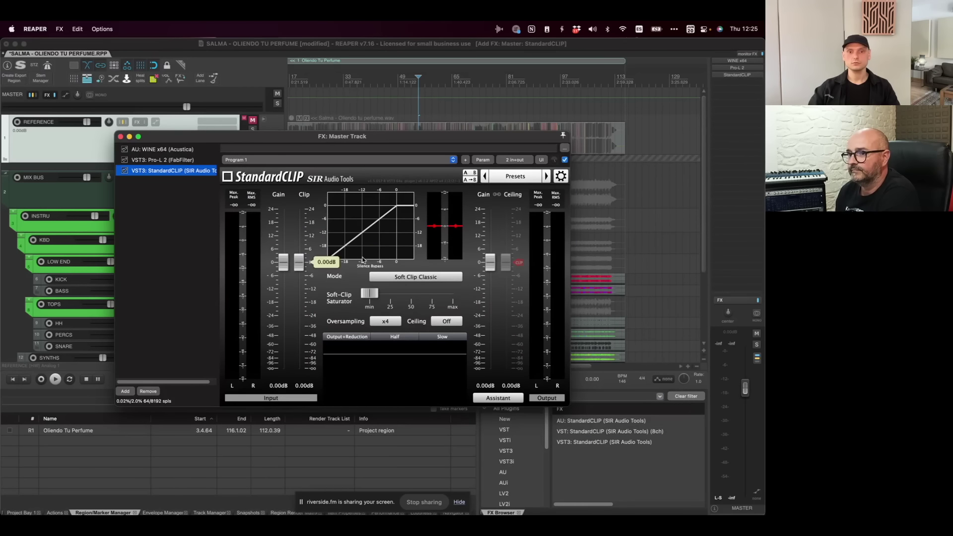
{"action": "key", "text": "Delete"}
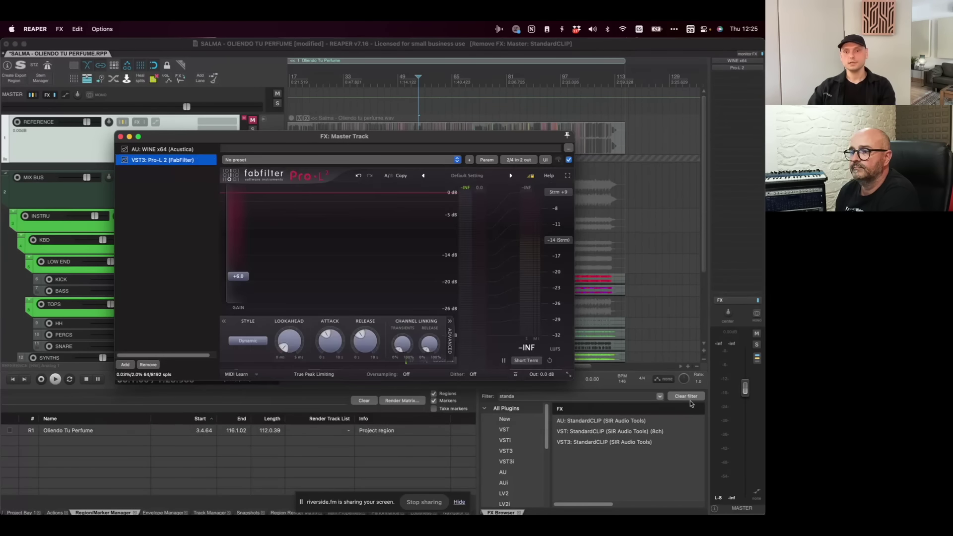
- Filter the plugin list for "ashflat" and add the AU plugin ASHFLAT x64 (Acustica) to the master track after Pro-L 2
{"action": "left_click", "coordinate": [691, 397]}
{"action": "left_click", "coordinate": [690, 398]}
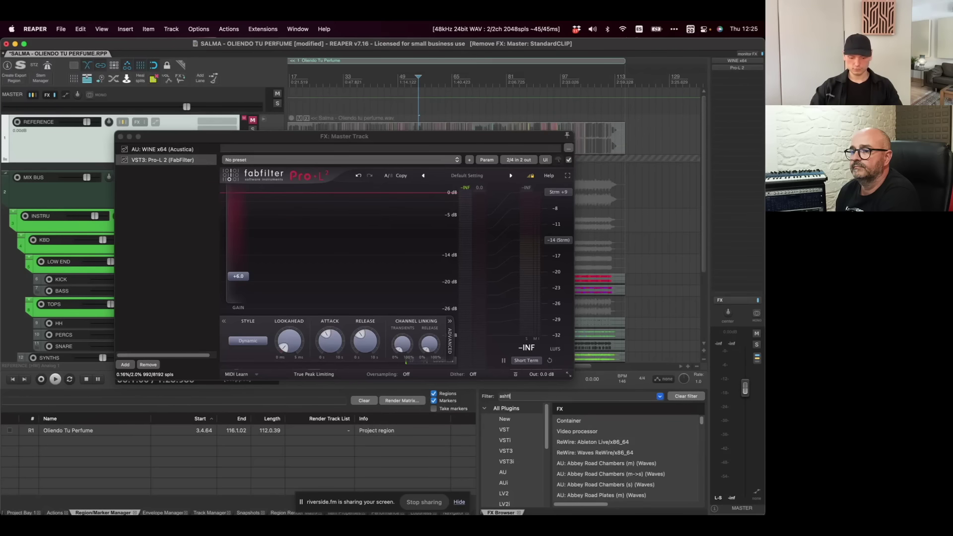
{"action": "type", "text": "ashflat"}
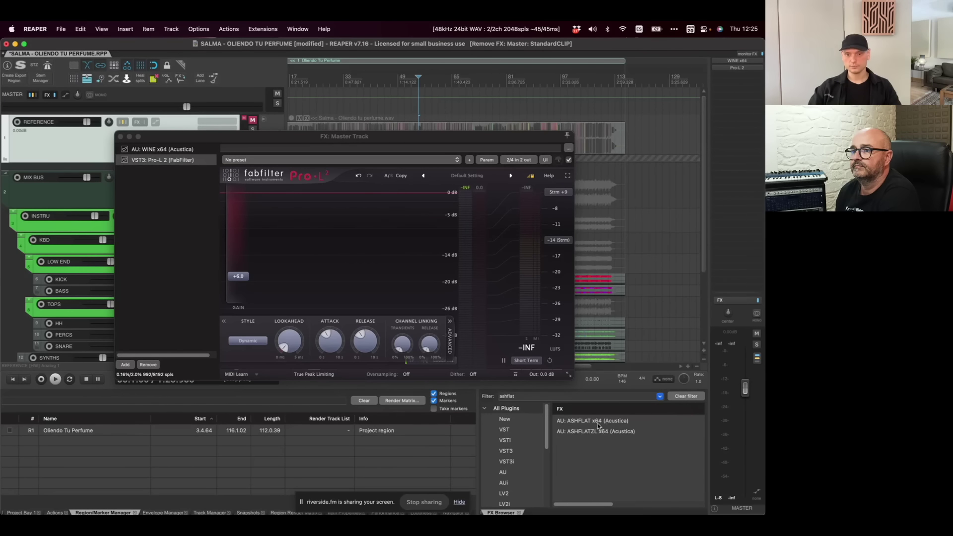
{"action": "key", "text": "Down"}
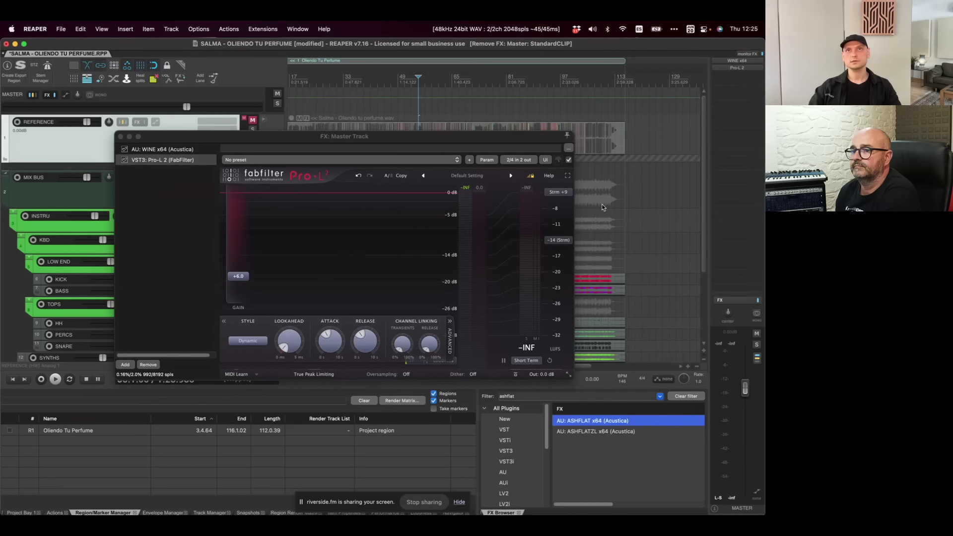
{"action": "key", "text": "Return"}
{"action": "left_click_drag", "start_coordinate": [452, 138], "coordinate": [434, 154]}
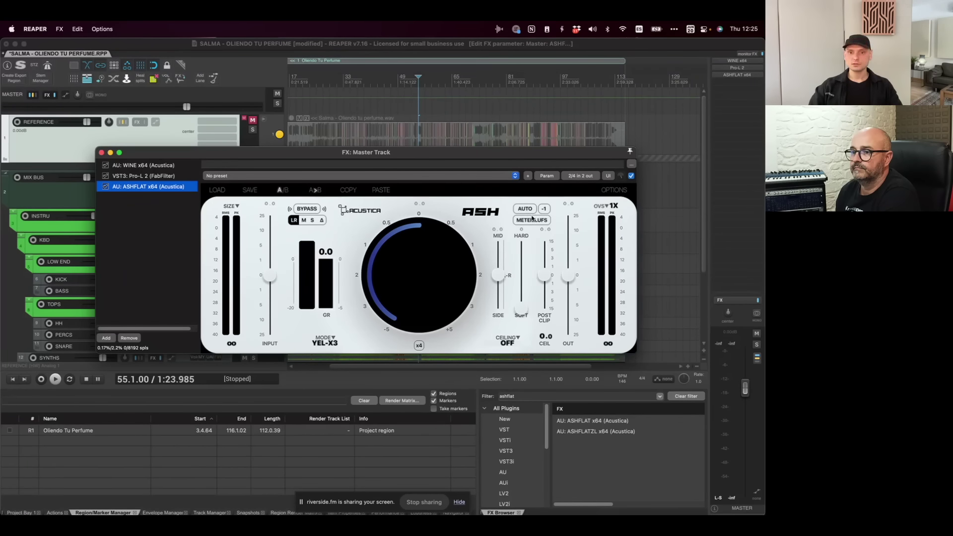
- Look through the ASHFLAT clipping modes without changing the mode, and set its oversampling to 16X
{"action": "left_click", "coordinate": [327, 343]}
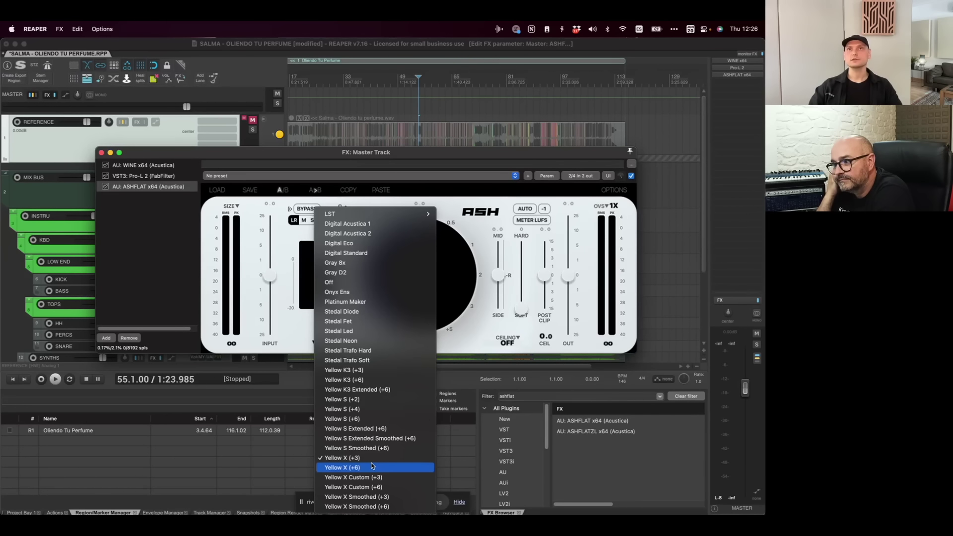
{"action": "left_click", "coordinate": [148, 214]}
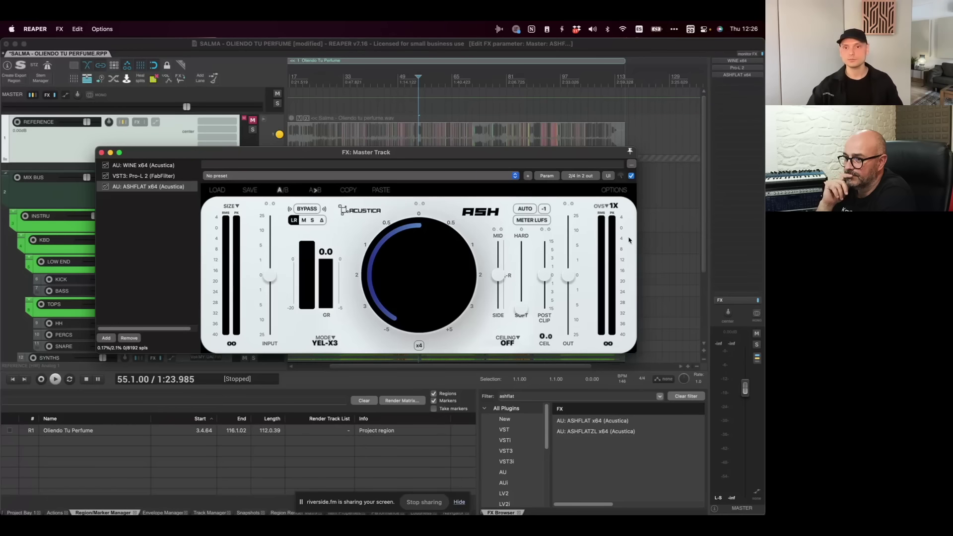
{"action": "left_click", "coordinate": [604, 209]}
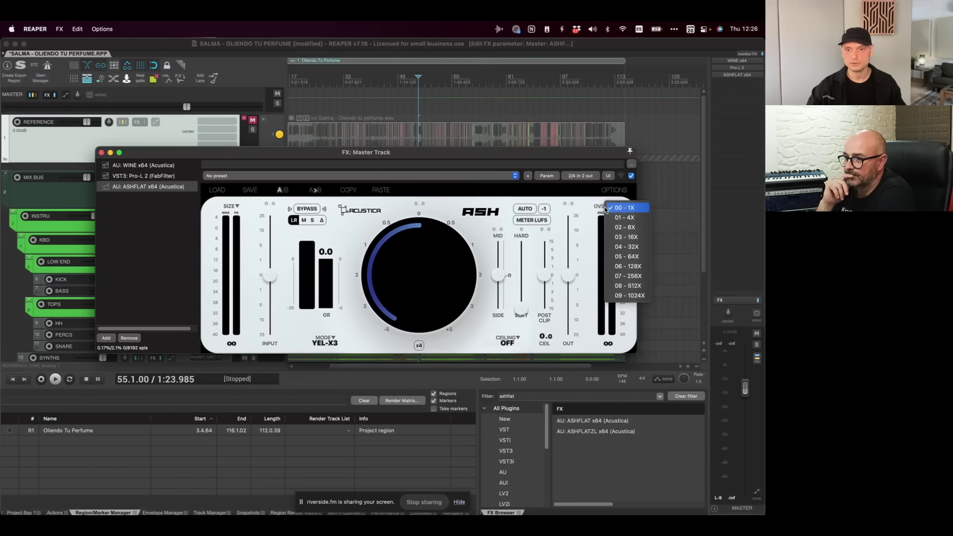
{"action": "left_click", "coordinate": [631, 242]}
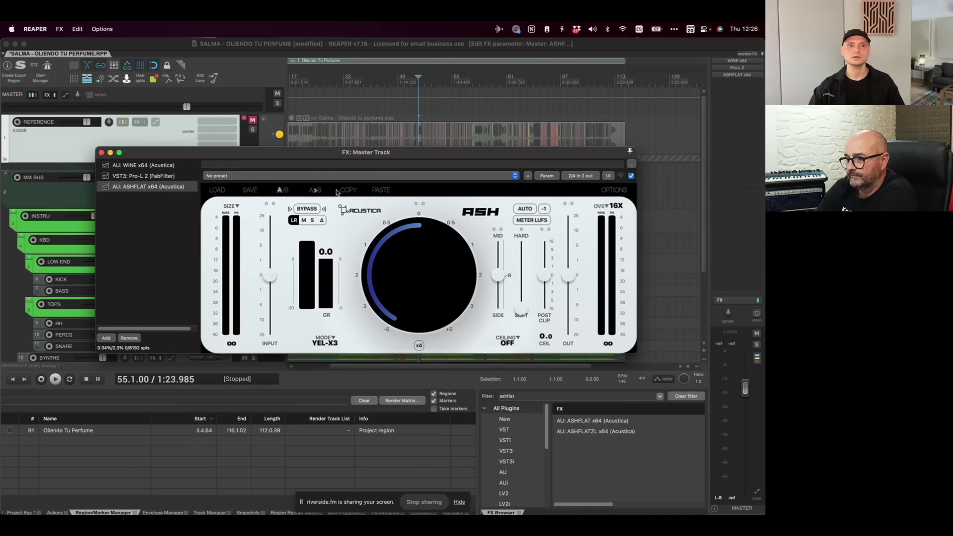
- Remove ASHFLAT from the master track's effects chain
{"action": "left_click", "coordinate": [156, 186]}
{"action": "key", "text": "Delete"}
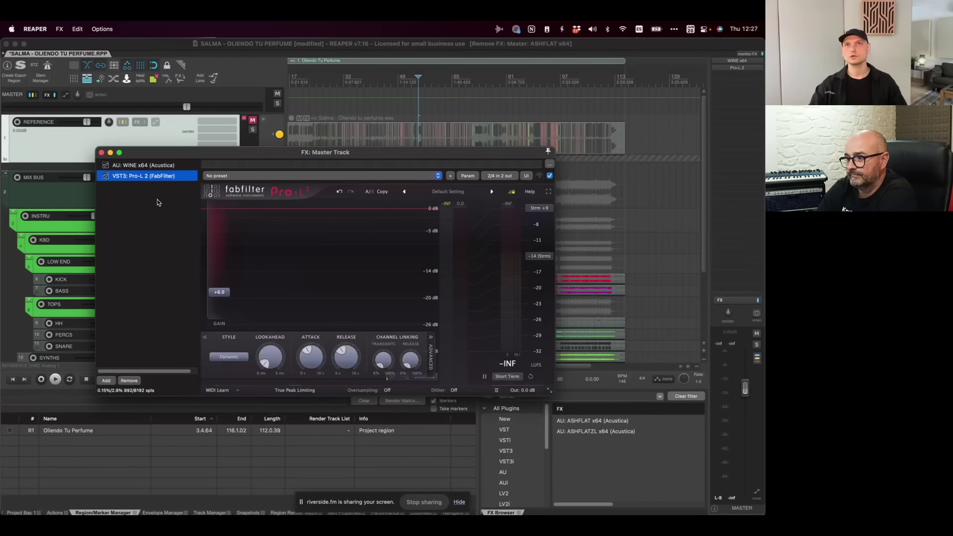